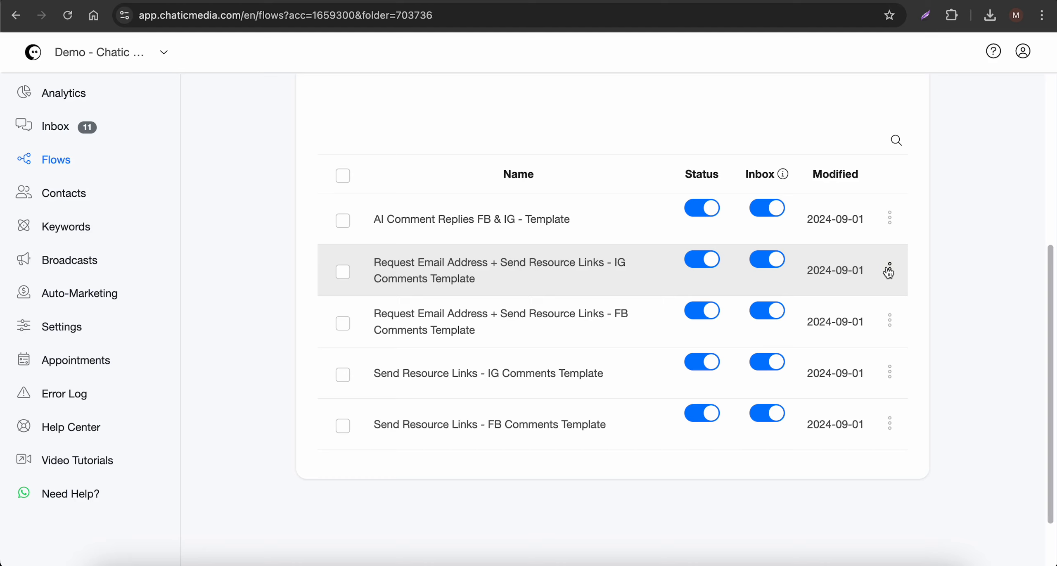
- Duplicate the "Request Email Address + Send Resource Links - IG Comments Template" flow and rename the copy "Request Email+Phone - IG Comments"
left_click(890, 269)
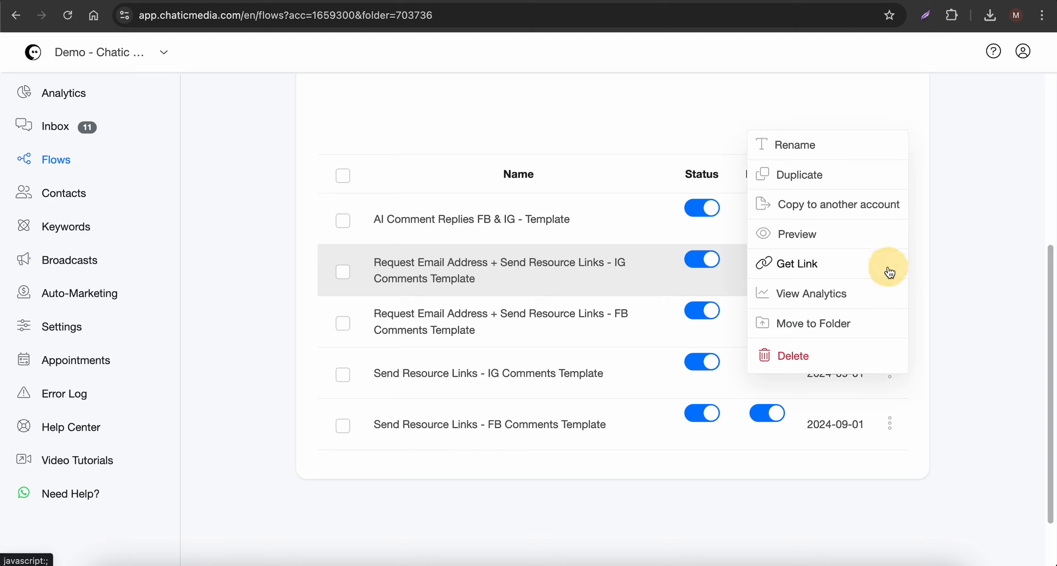
left_click(803, 183)
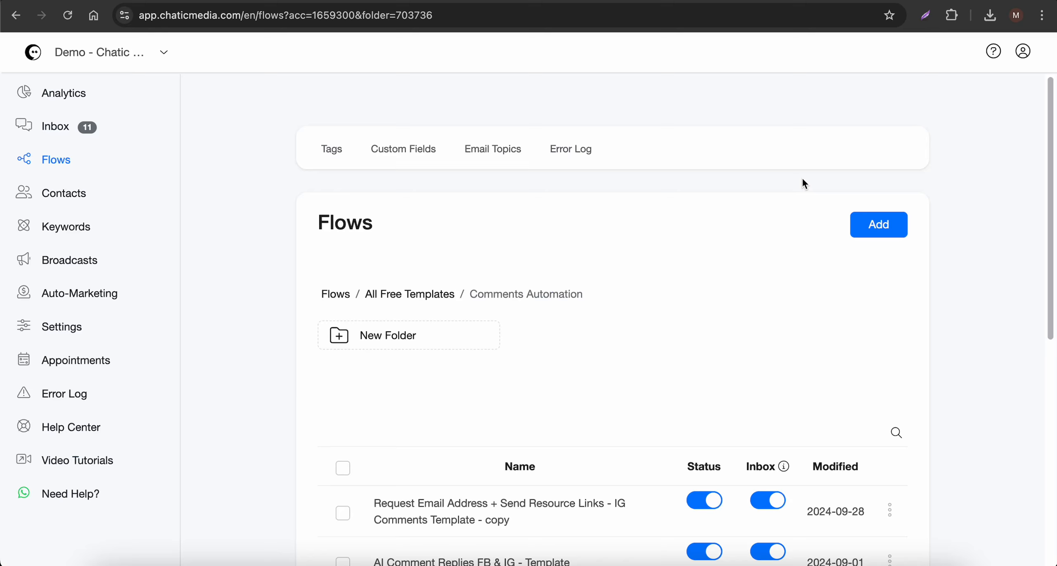
scroll(623, 313, "down", 3)
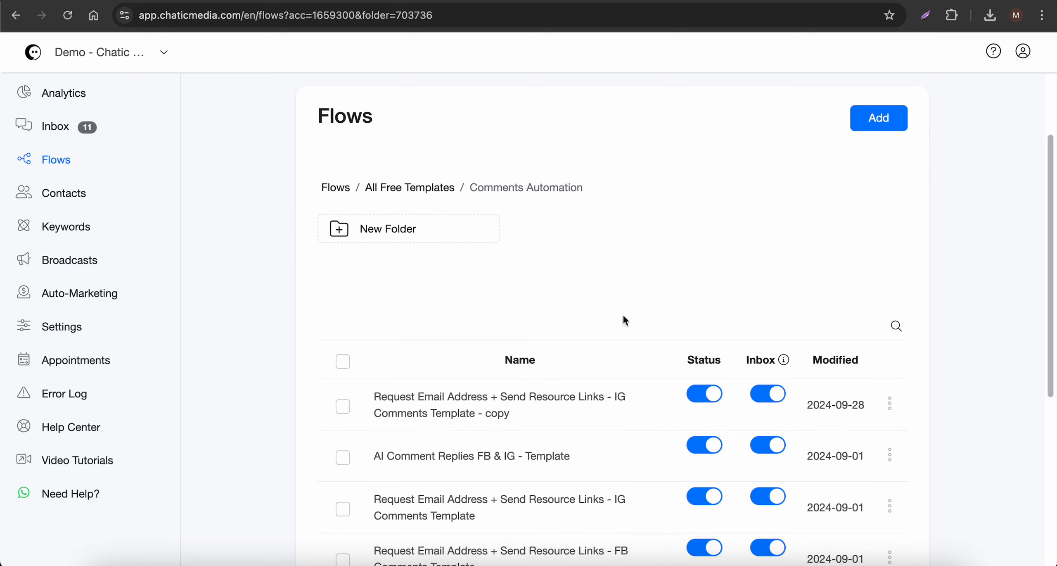
left_click(890, 403)
left_click(772, 329)
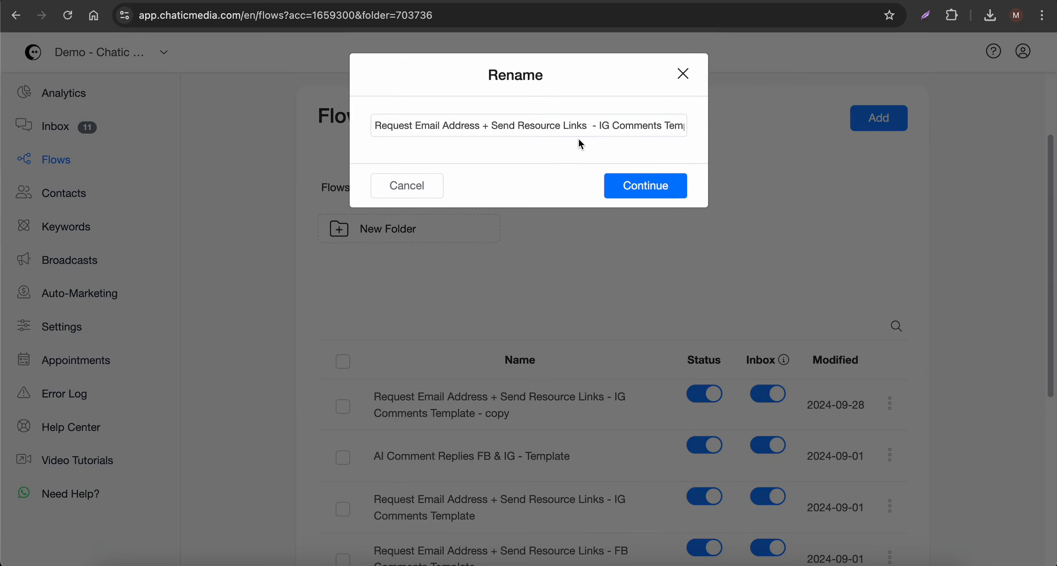
left_click_drag(586, 128, 217, 111)
key("BackSpace")
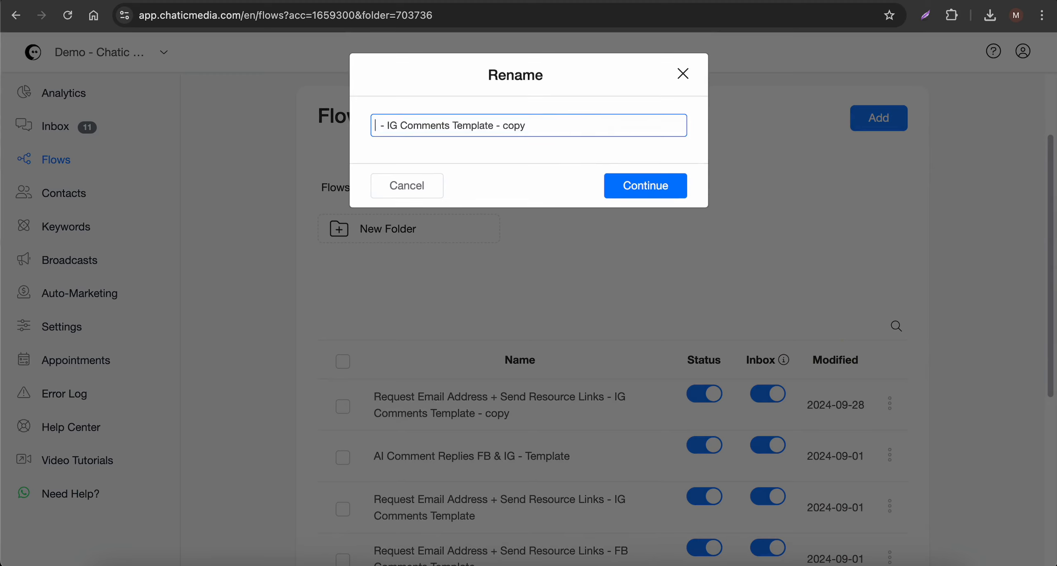
type("Request Email+Phone  - IG Comments")
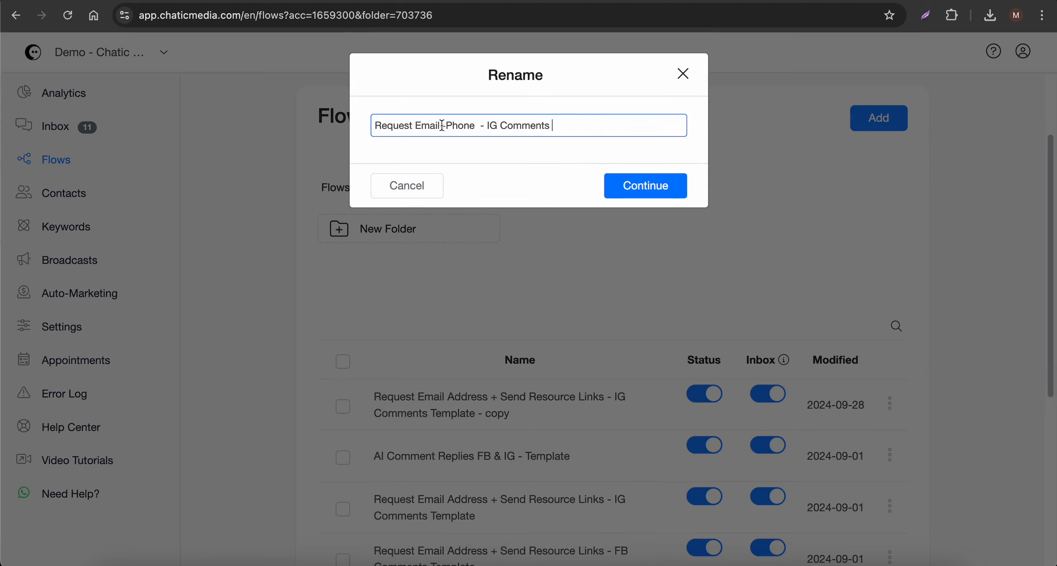
left_click(657, 190)
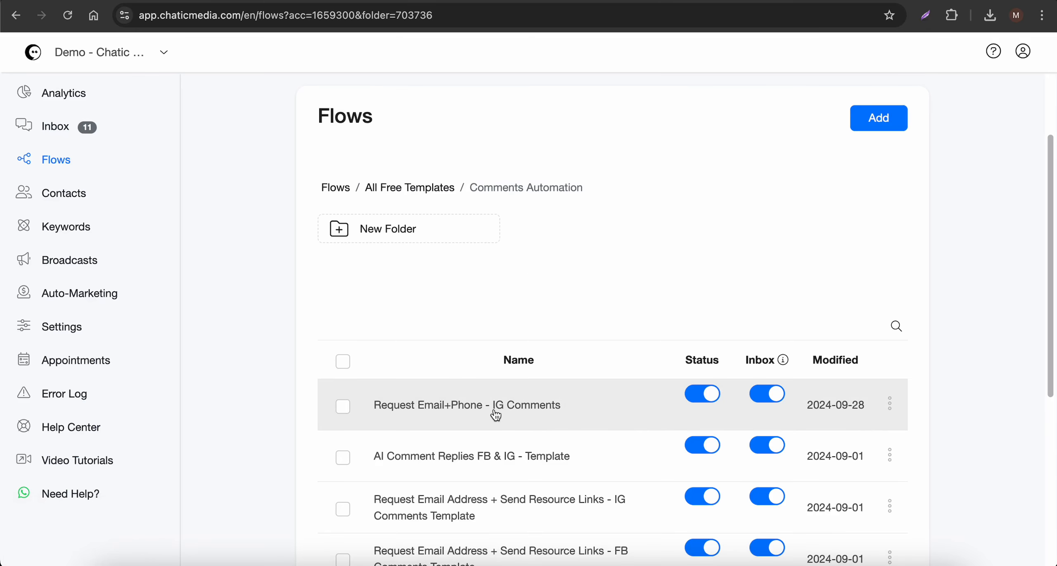
- Open the "Request Email+Phone - IG Comments" flow and examine its opening Instagram message and the email request message
left_click(496, 413)
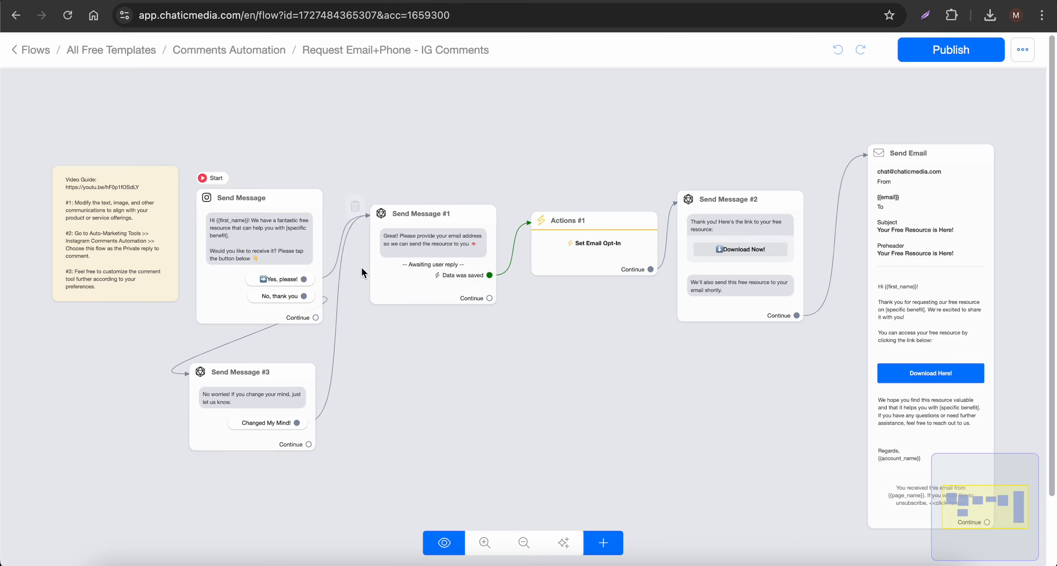
scroll(234, 224, "up", 5)
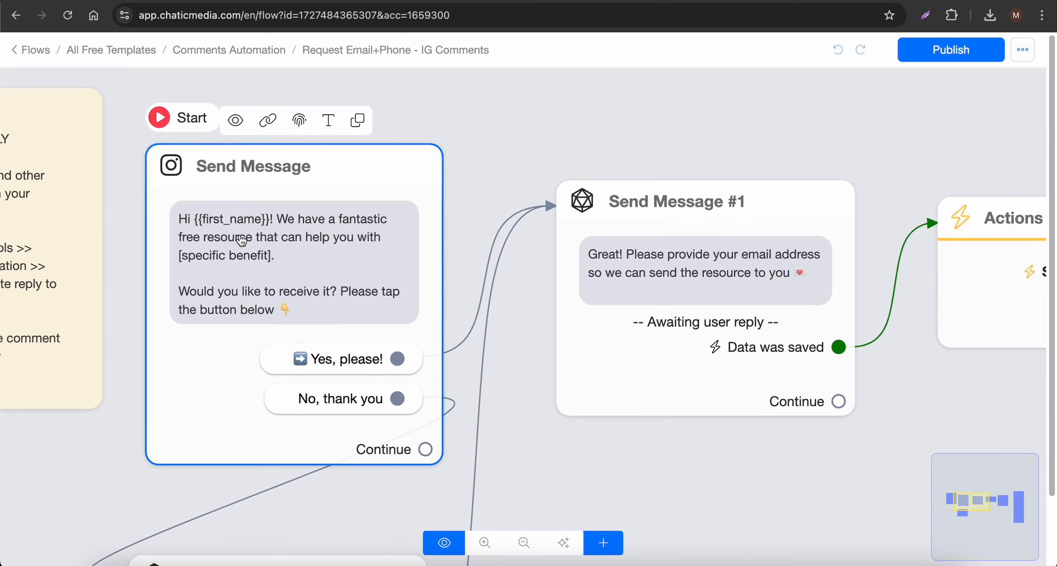
scroll(416, 279, "down", 3)
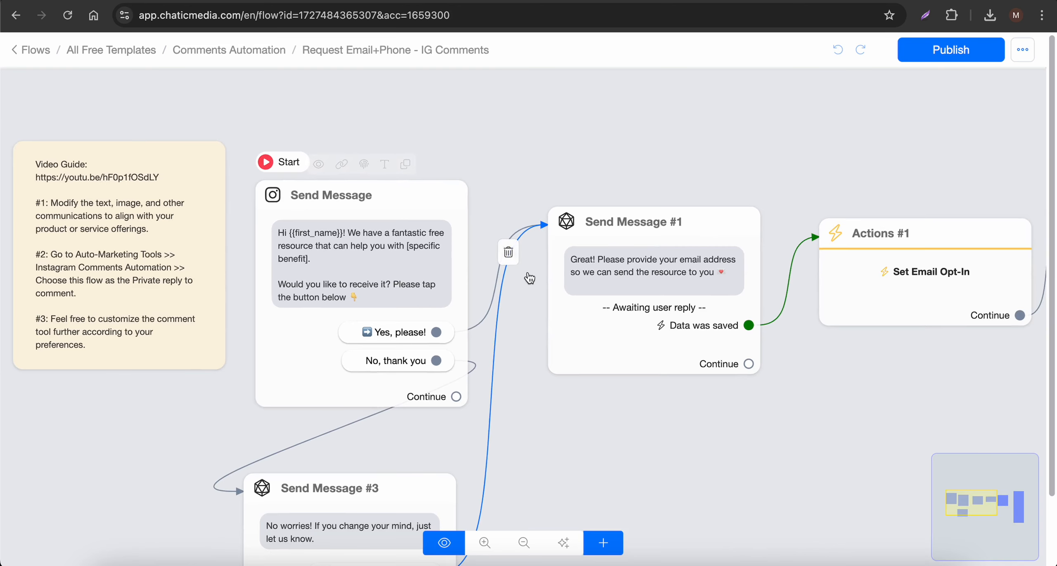
left_click(379, 276)
left_click_drag(173, 301, 3, 193)
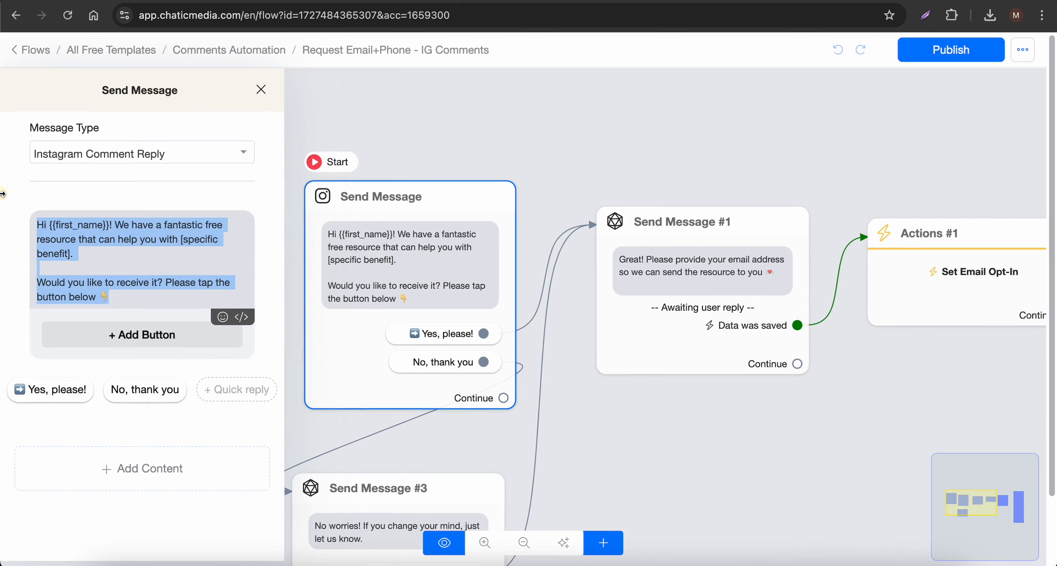
left_click(631, 160)
scroll(413, 289, "down", 3)
scroll(727, 331, "up", 3)
left_click(515, 241)
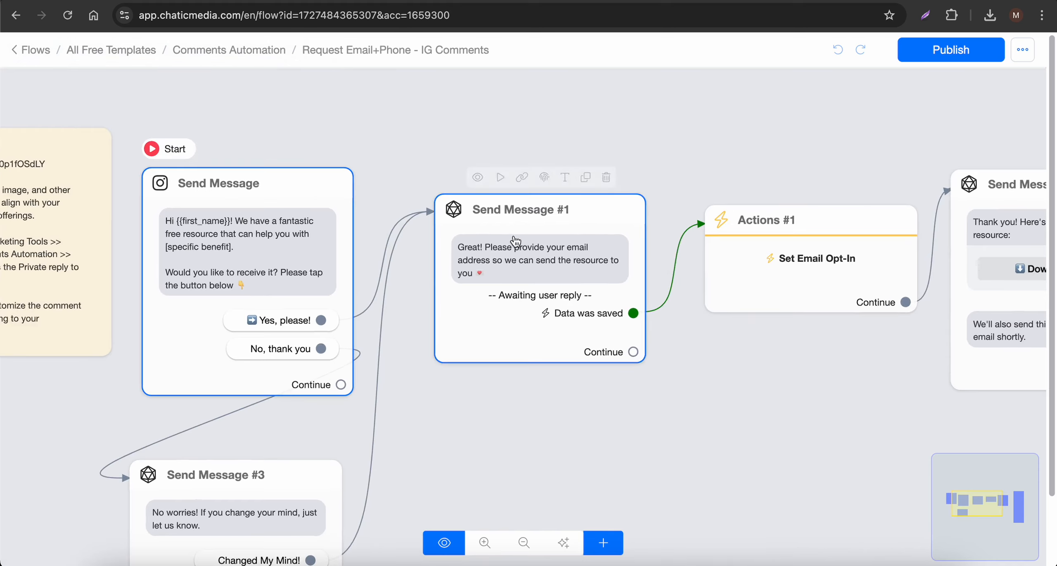
scroll(515, 240, "up", 3)
scroll(436, 336, "down", 5)
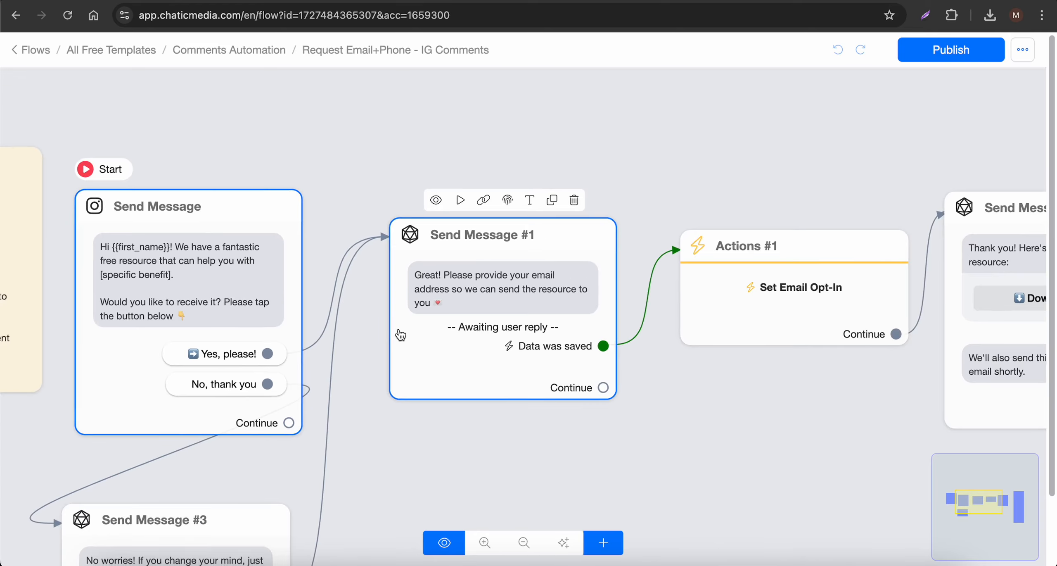
- Move the Send Email and Send Message #2 nodes farther away from Actions #1 to make room between them
left_click_drag(689, 405, 310, 384)
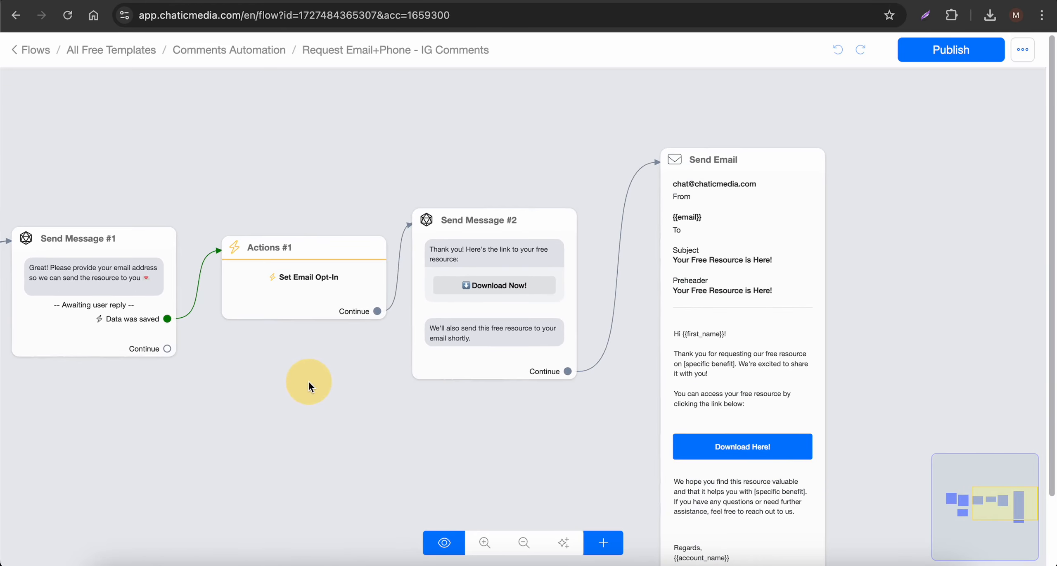
scroll(324, 377, "down", 2)
left_click_drag(668, 370, 921, 346)
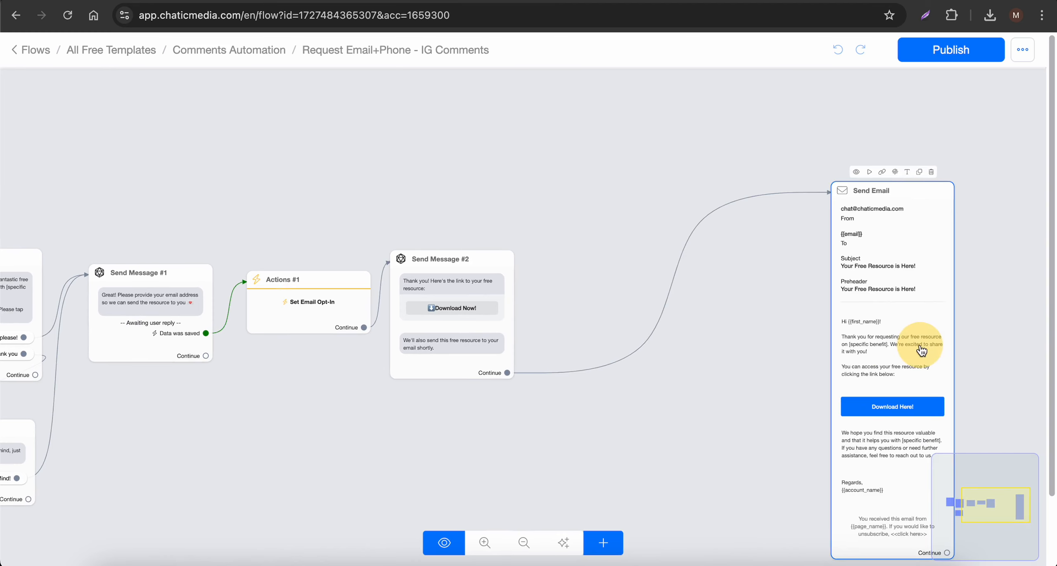
left_click(494, 342)
left_click_drag(494, 342, 737, 339)
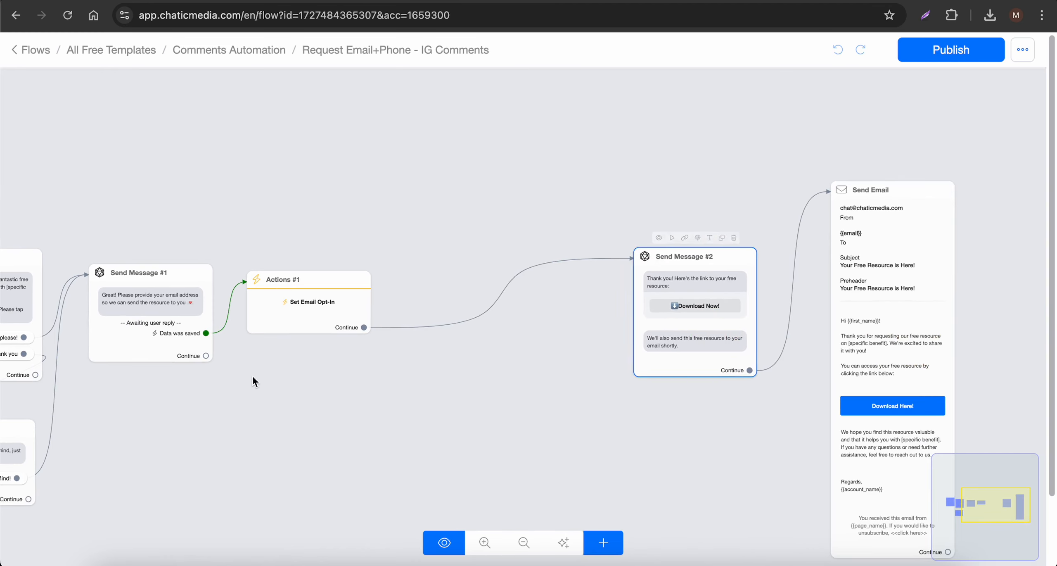
- Add a Send Message node and place it between Actions #1 and Send Message #2
left_click_drag(252, 376, 454, 347)
left_click(338, 308)
scroll(338, 309, "up", 3)
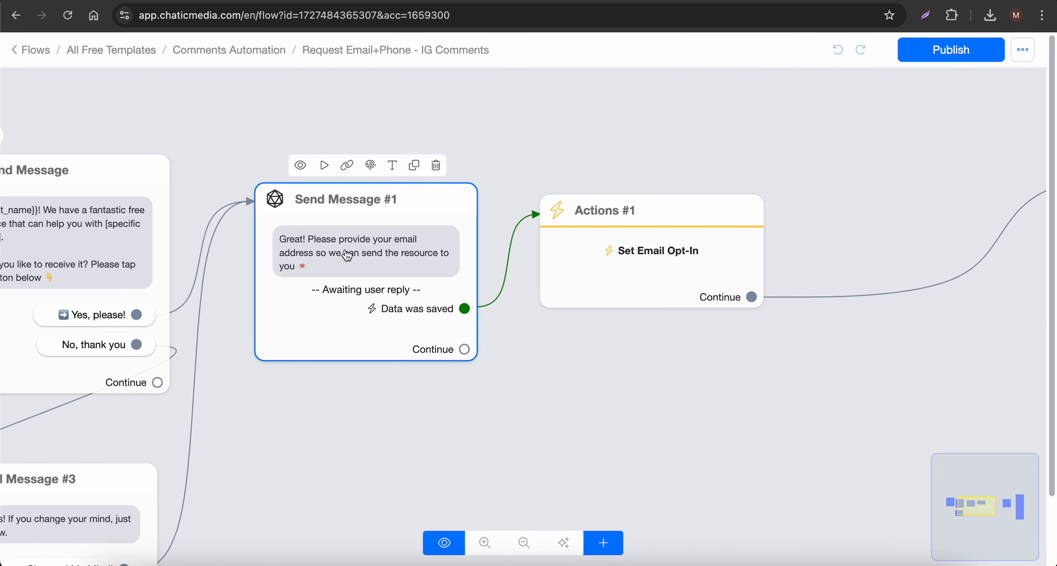
scroll(343, 265, "down", 1)
scroll(329, 274, "down", 1)
left_click_drag(616, 364, 432, 365)
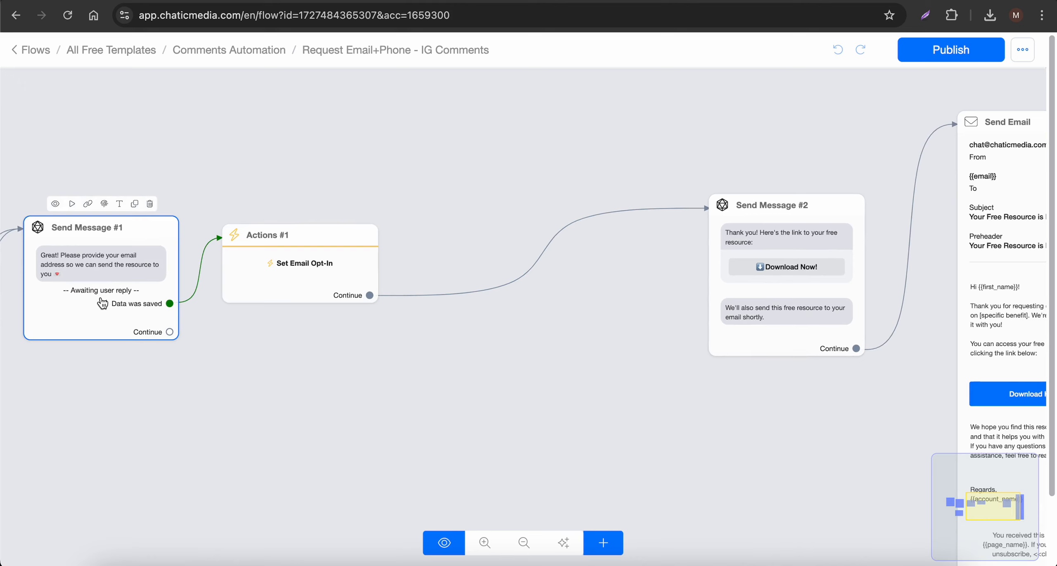
left_click(604, 543)
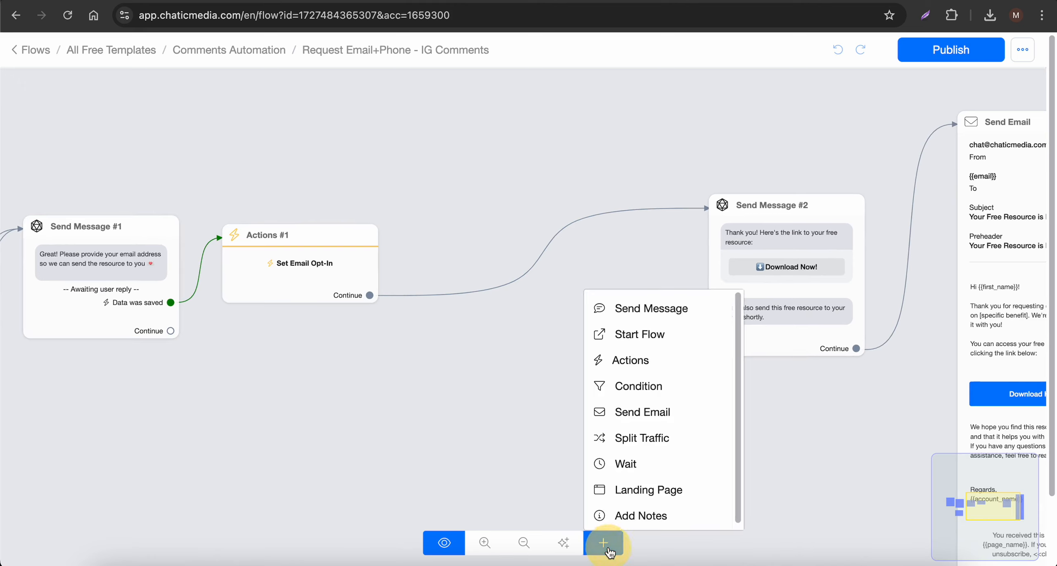
left_click(622, 308)
left_click_drag(764, 368, 520, 243)
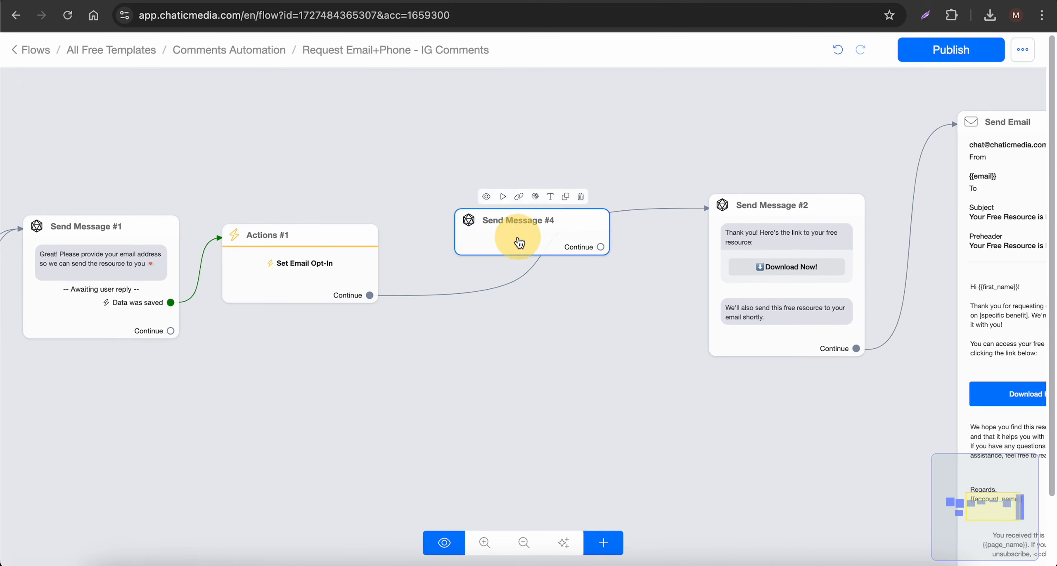
- Add a Get User Data content block to the empty Send Message #4 node
left_click(520, 243)
left_click(134, 366)
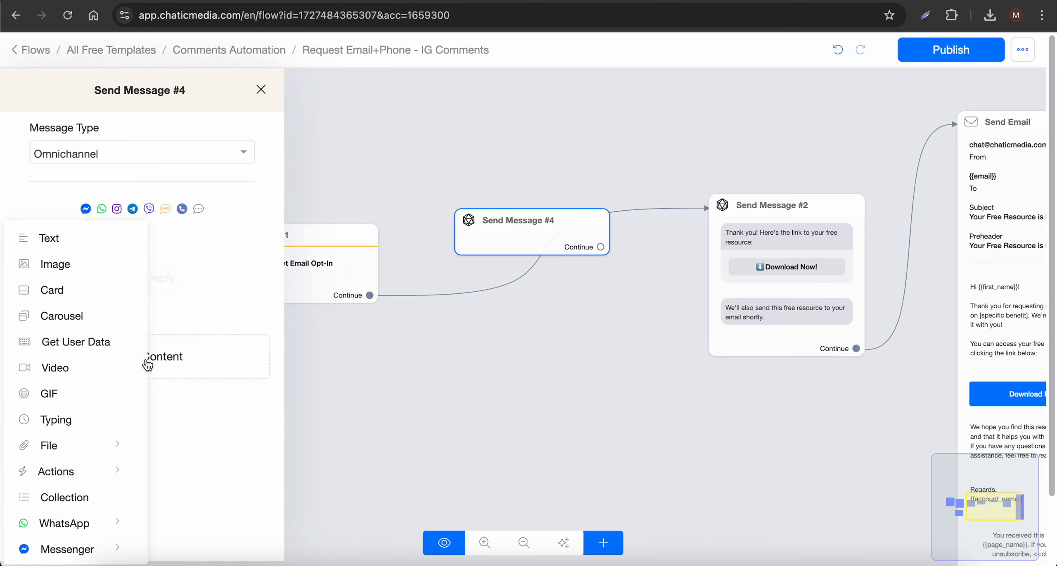
left_click(75, 343)
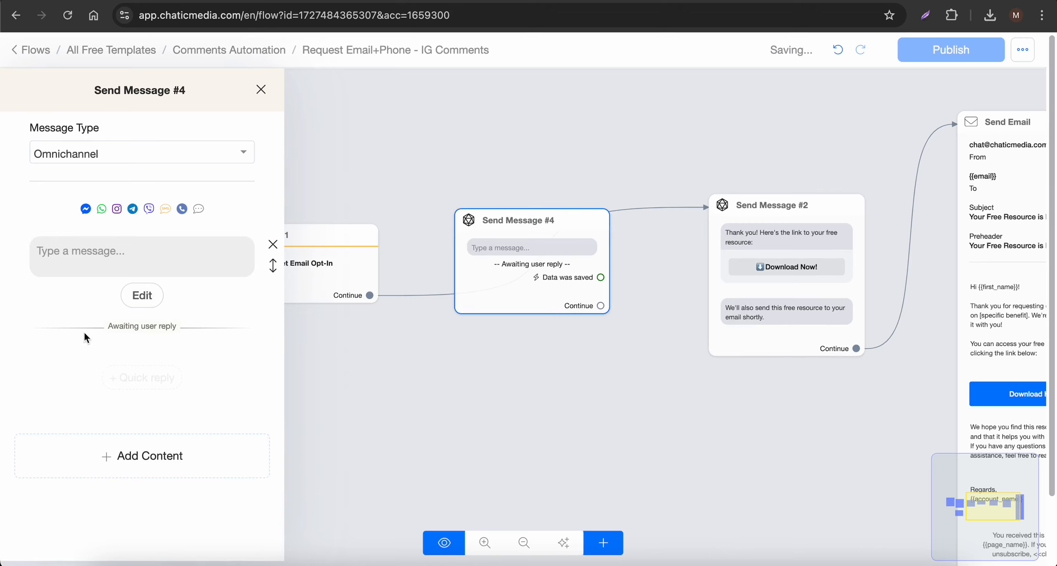
- Set the user data block's reply type to Phone, clear its skip button label, and save the settings
left_click(142, 295)
left_click(426, 154)
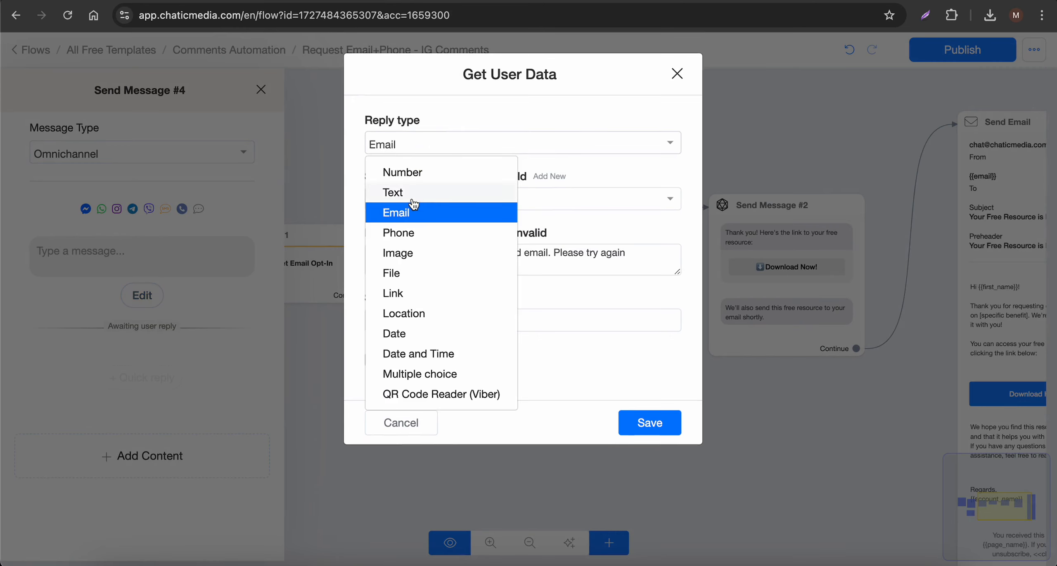
left_click(407, 235)
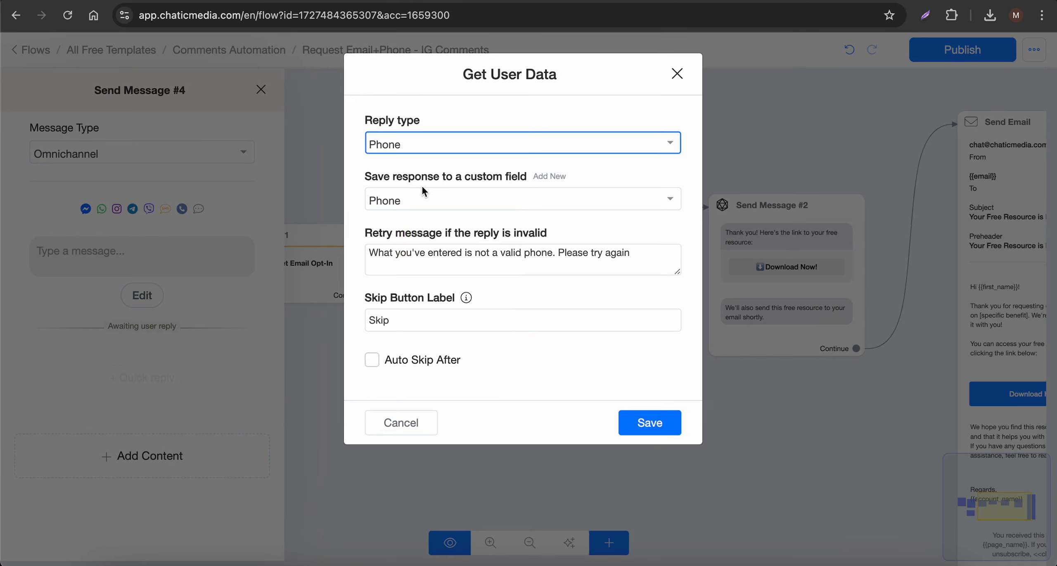
left_click_drag(393, 309, 300, 314)
key("BackSpace")
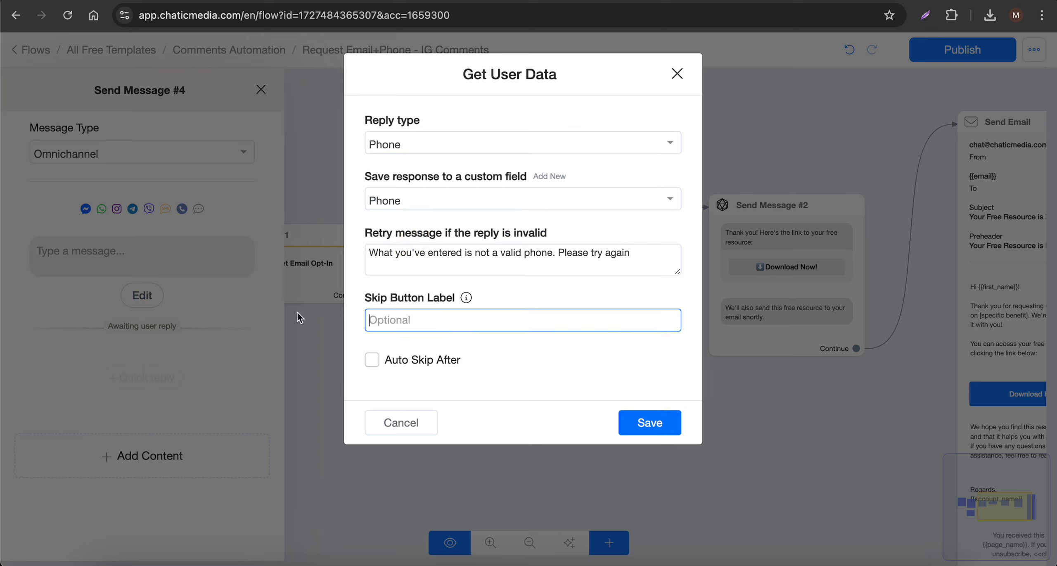
left_click(649, 422)
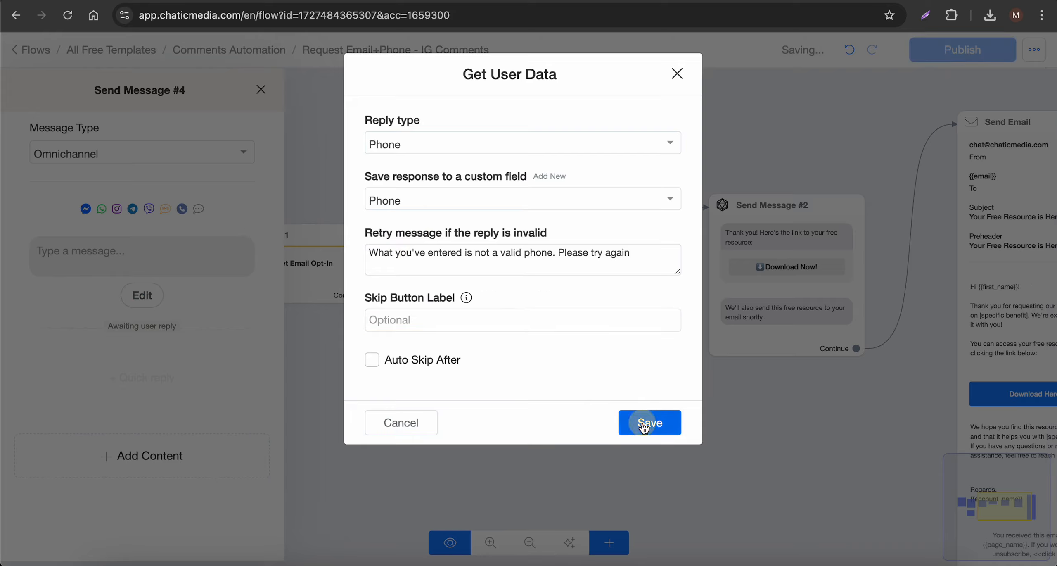
- Connect Actions #1 to Send Message #4 and set its question to "Finally, what's the phone number to send you any important updates and discounts?"
left_click_drag(368, 296, 484, 247)
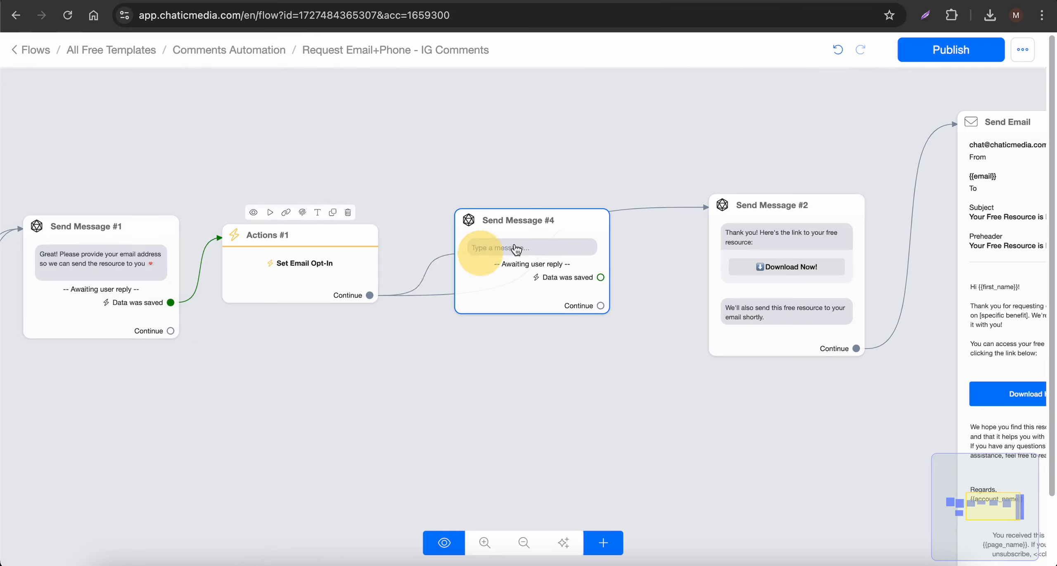
left_click(524, 257)
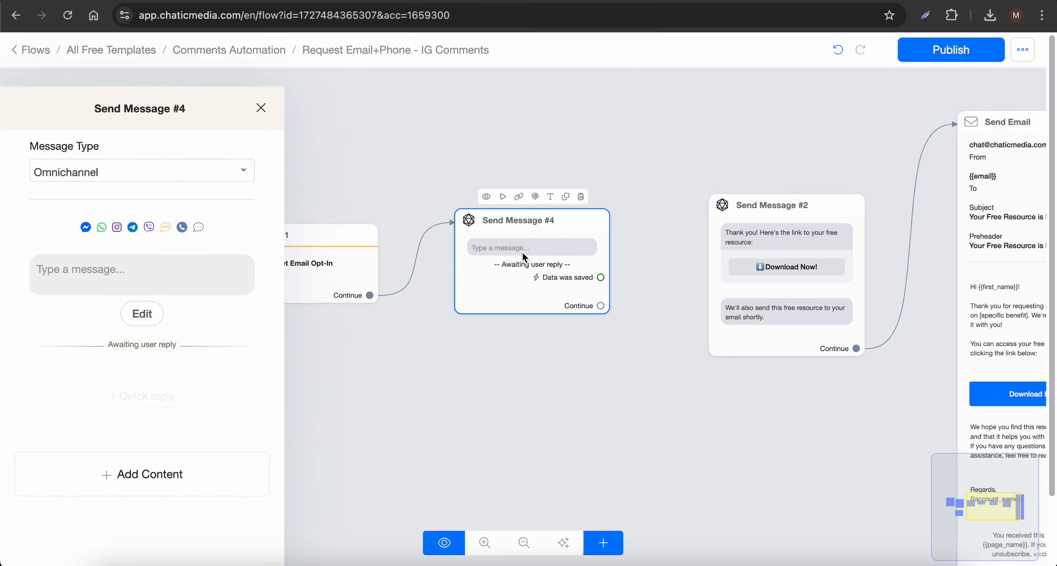
left_click(111, 252)
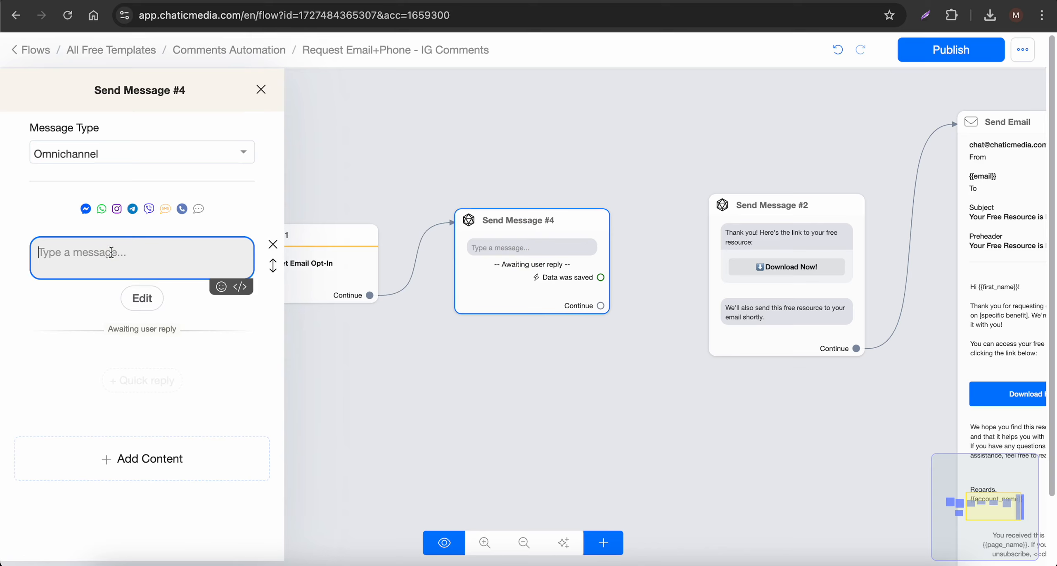
type("Finally, what's the")
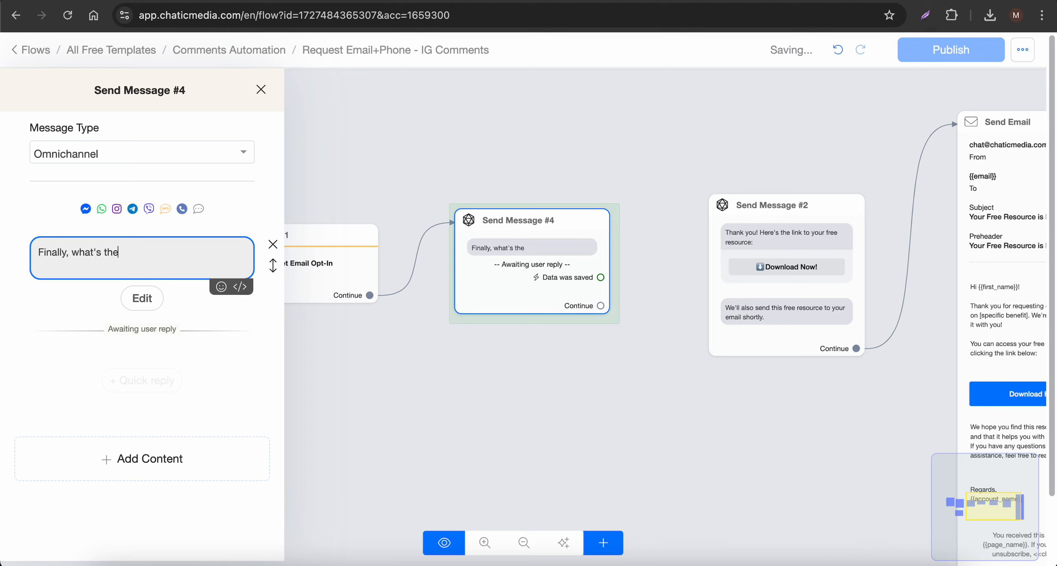
type(" phone number to ")
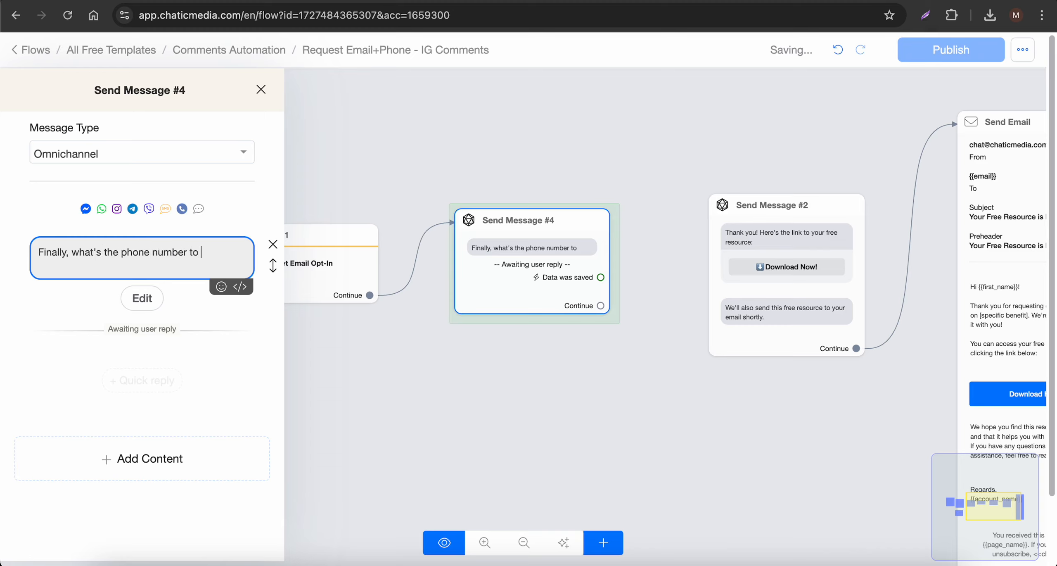
type("send you any important updates")
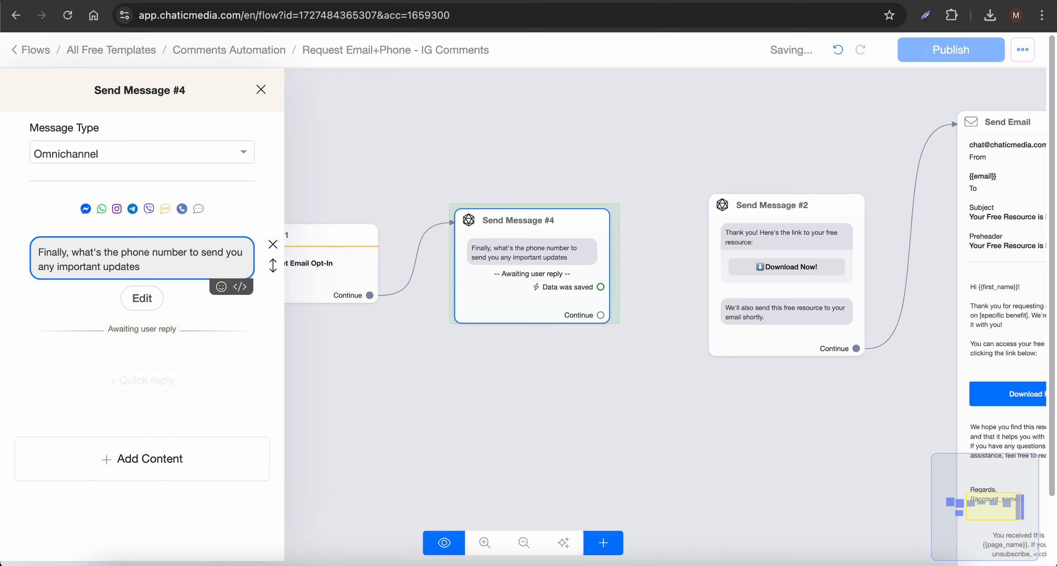
type("discounts?")
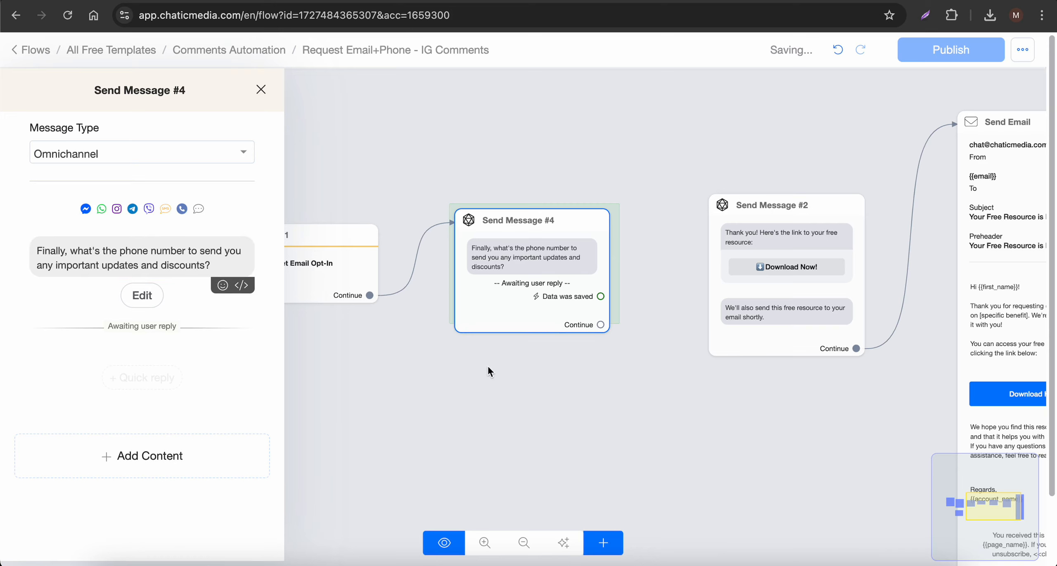
left_click(489, 369)
- Shift the Send Email and Send Message #2 nodes farther along the canvas to free space after Send Message #4
left_click_drag(527, 409, 251, 418)
left_click_drag(729, 348, 897, 347)
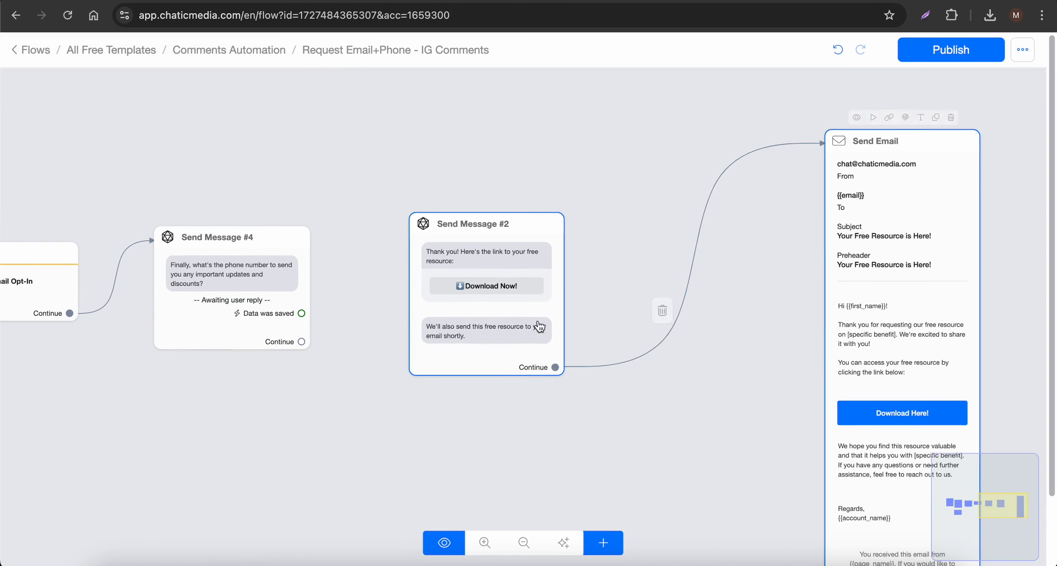
left_click_drag(539, 326, 738, 324)
left_click_drag(364, 388, 604, 350)
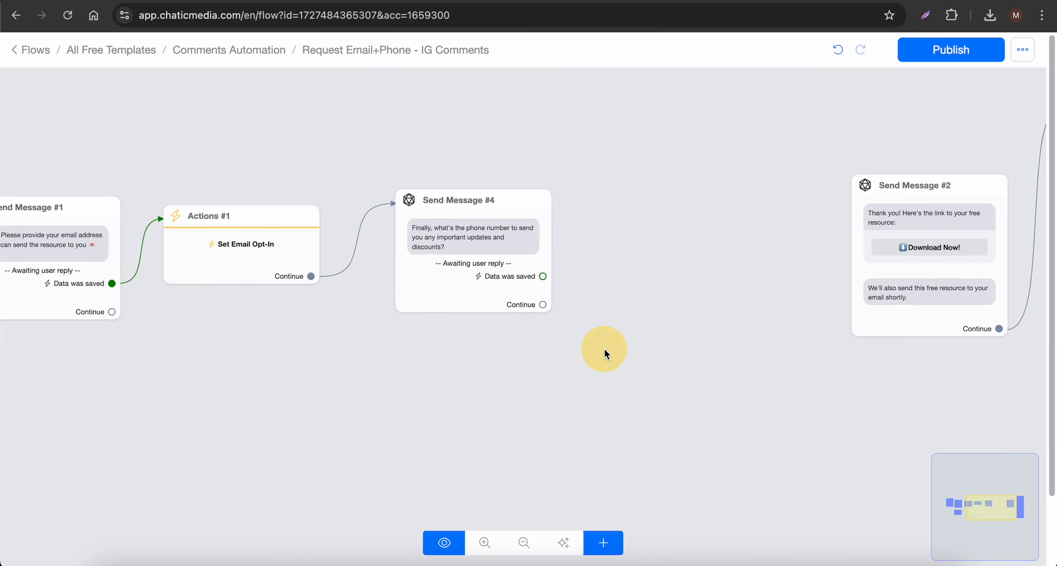
- Add an Actions node after Send Message #4 containing the Set SMS Opt-In action
left_click(606, 541)
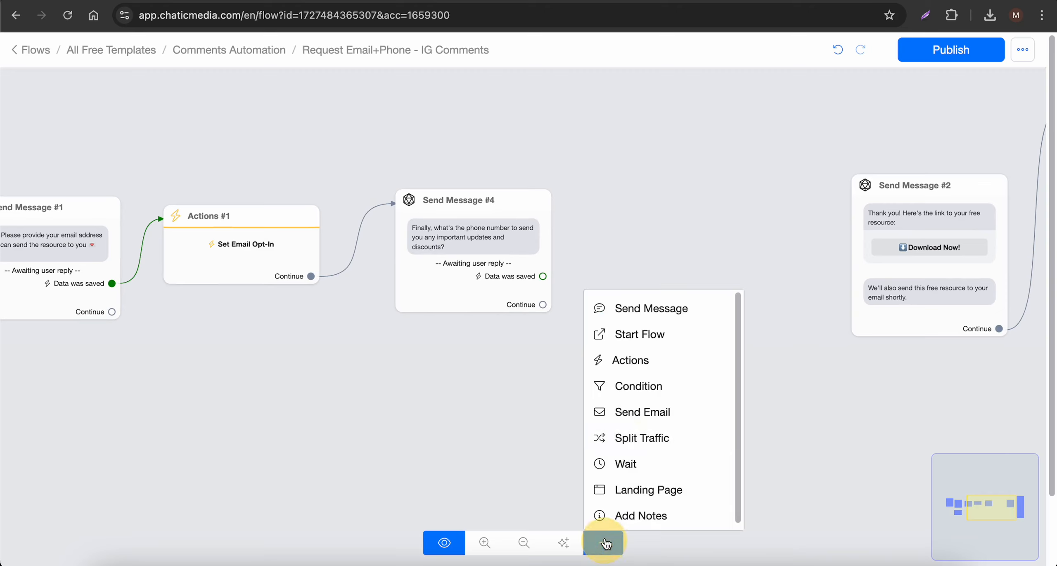
left_click_drag(638, 365, 778, 350)
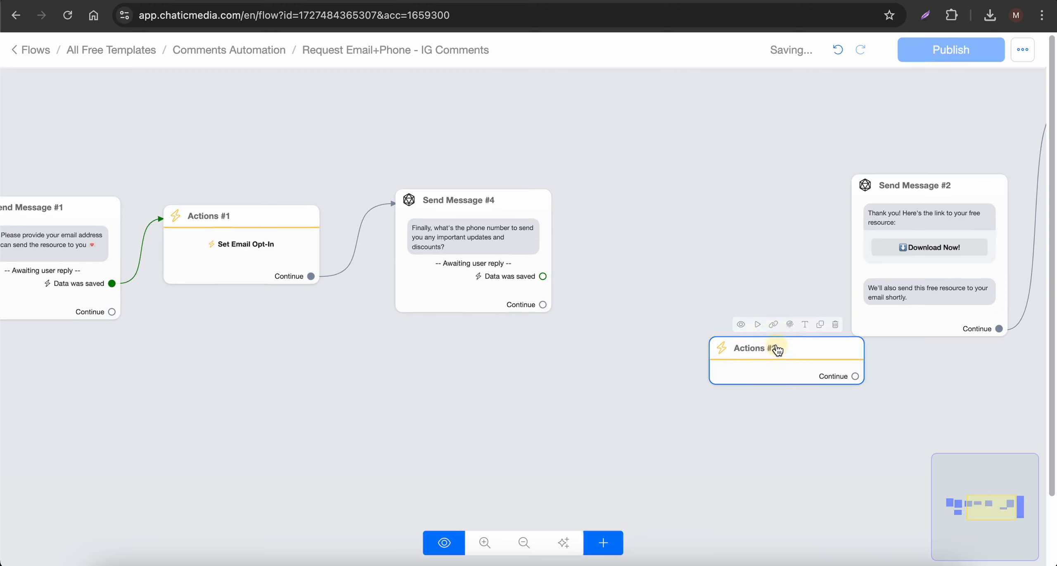
left_click(768, 372)
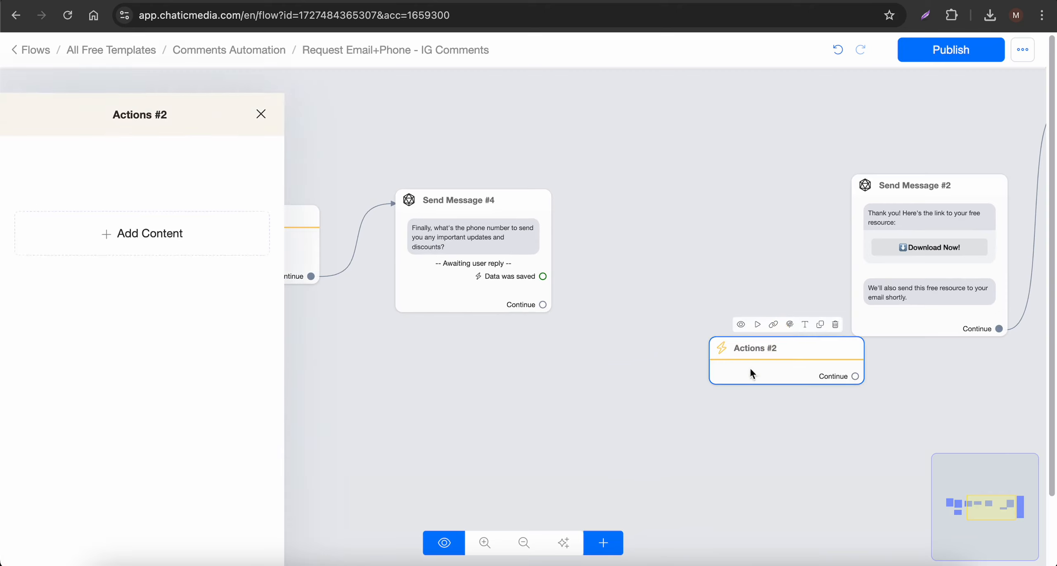
left_click(165, 229)
mouse_move(106, 252)
scroll(197, 414, "down", 2)
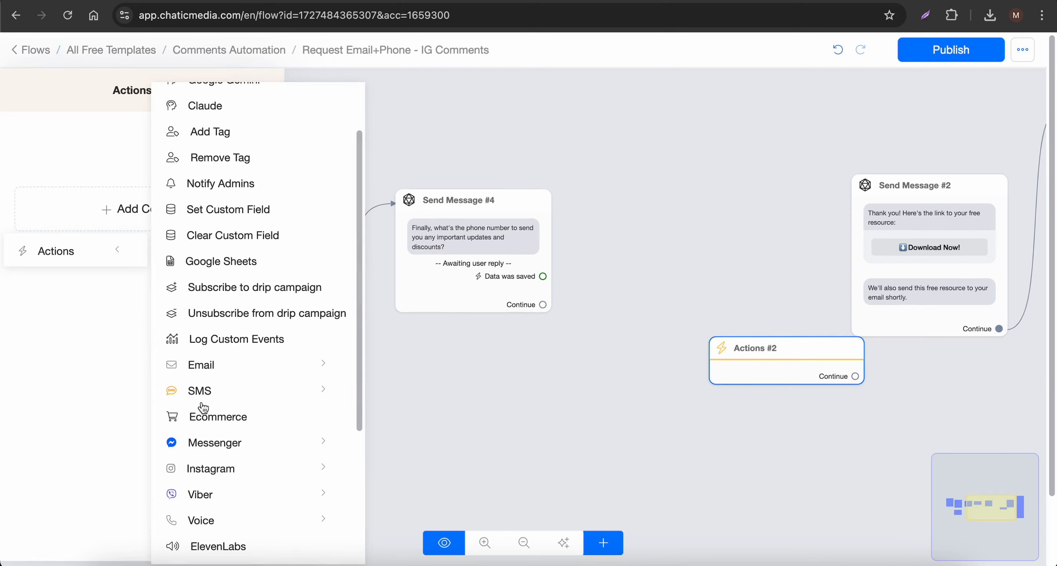
mouse_move(194, 392)
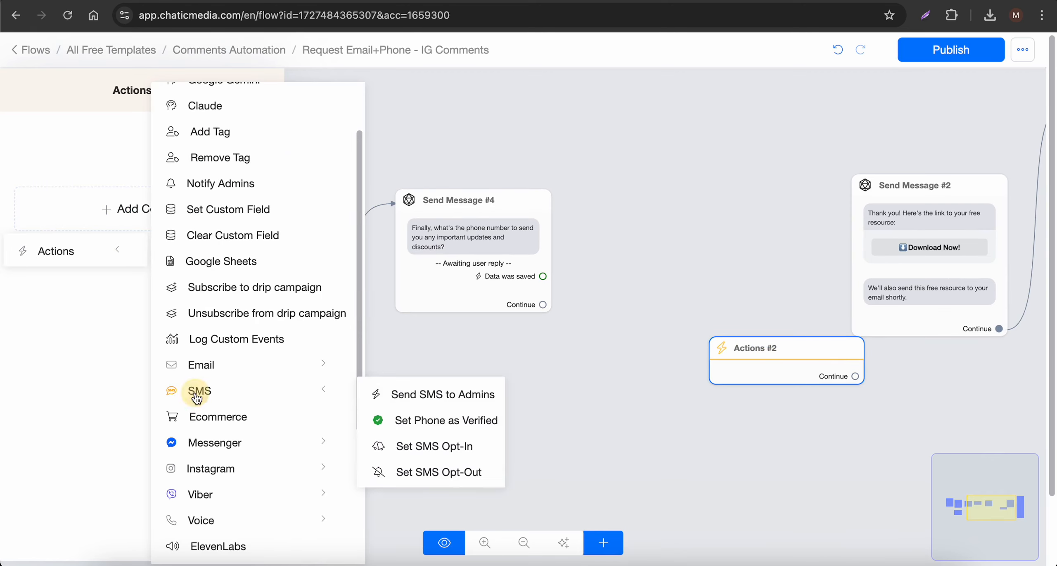
left_click(426, 449)
left_click(536, 445)
- Link Send Message #4's Data was saved output to Actions #2 and space Actions #1, Send Message #4 and Actions #2 evenly in a row
left_click_drag(809, 366, 713, 239)
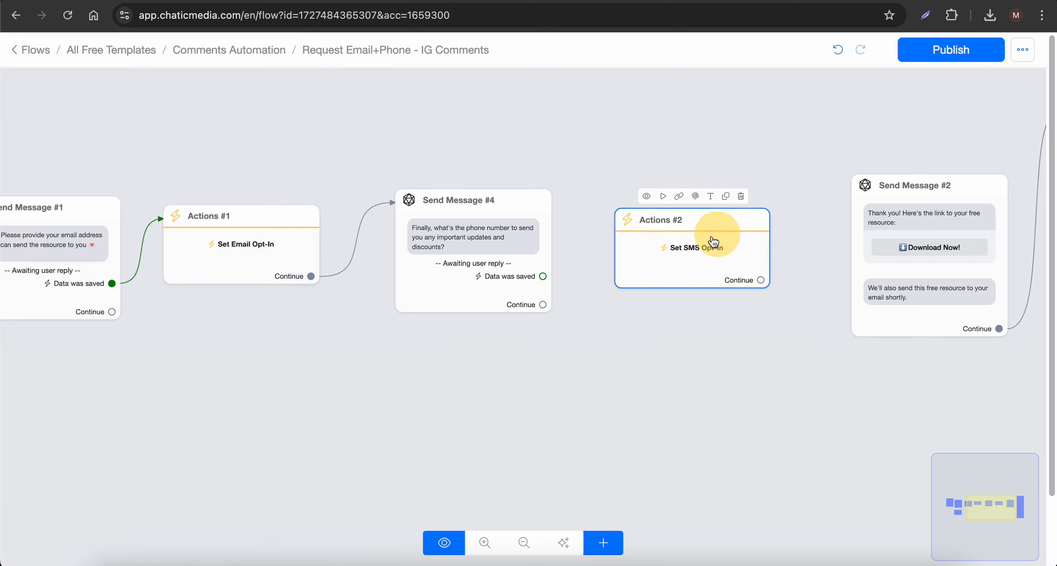
left_click_drag(543, 276, 633, 260)
left_click(692, 231)
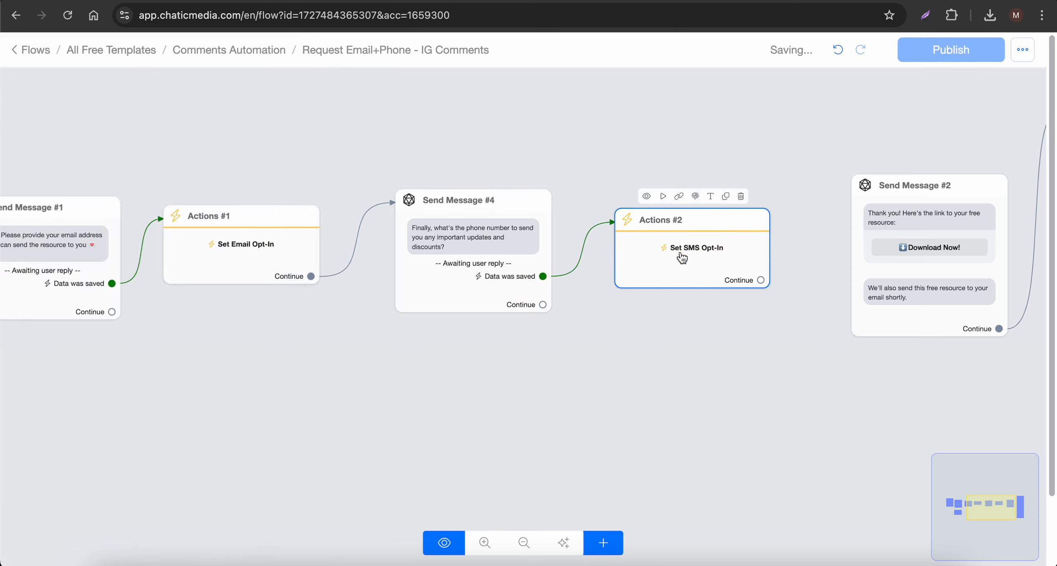
left_click_drag(281, 264, 262, 262)
left_click_drag(485, 254, 440, 261)
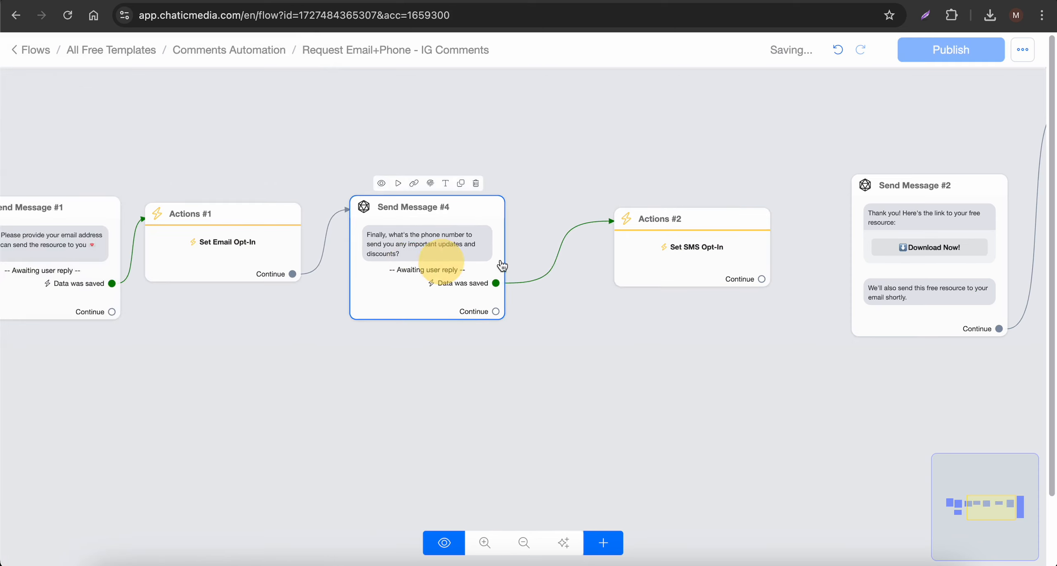
left_click_drag(631, 264, 587, 272)
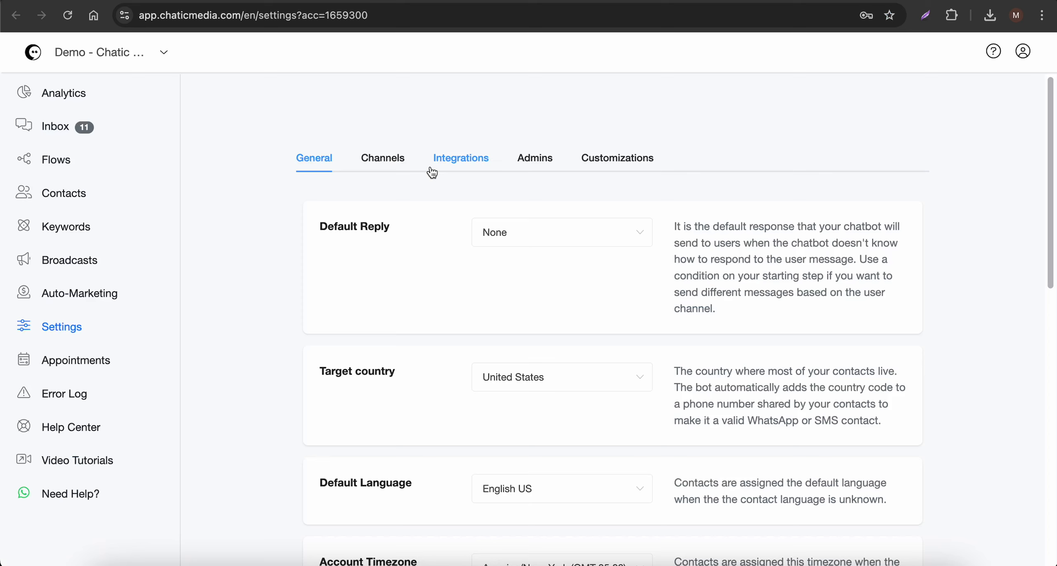
- Open the SMS channel settings and the Learn More guide for the SMS (Twilio) integration
left_click(383, 159)
left_click(390, 413)
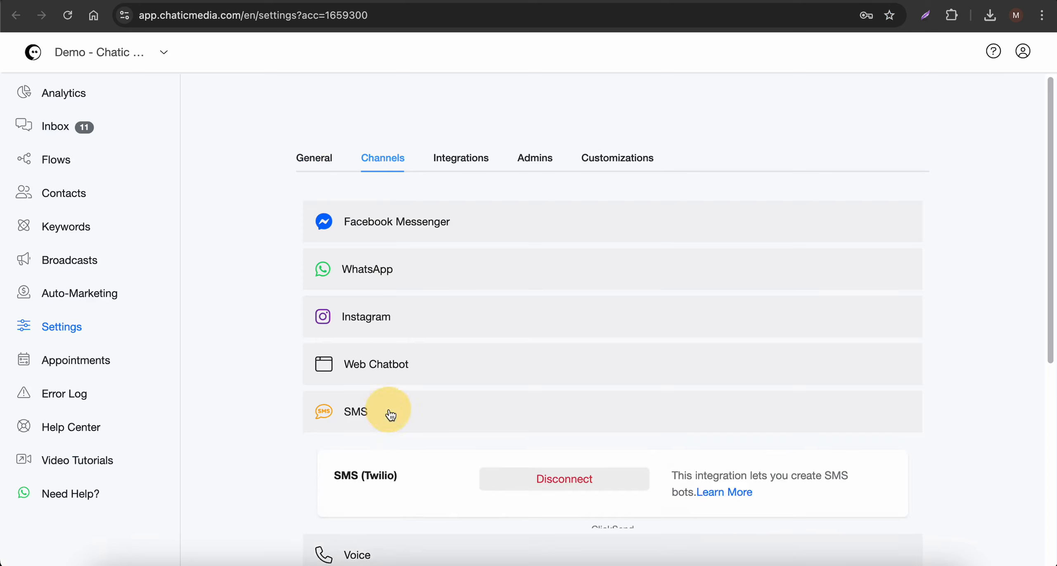
scroll(464, 386, "down", 3)
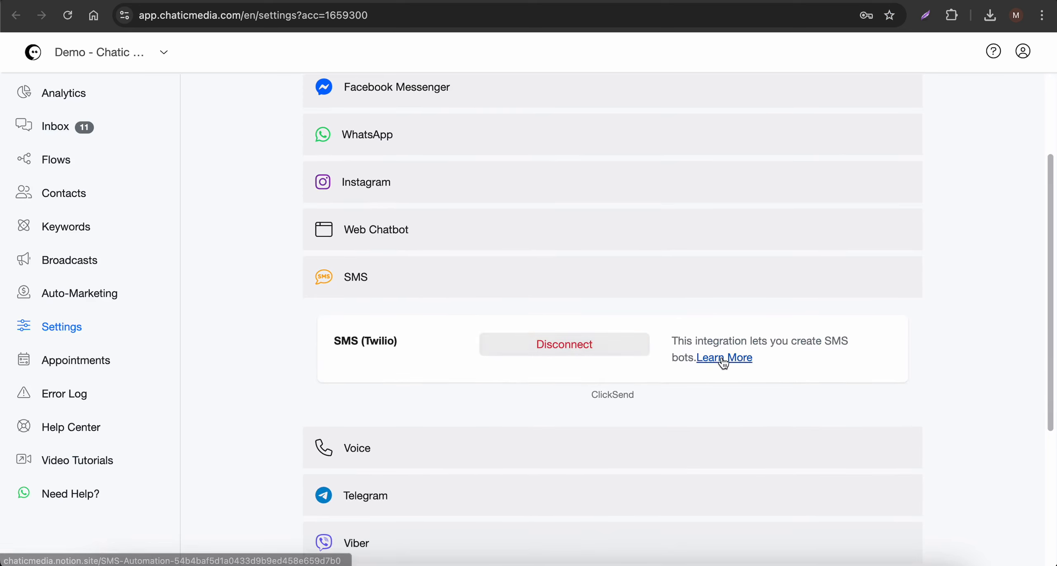
right_click(721, 356)
left_click(752, 327)
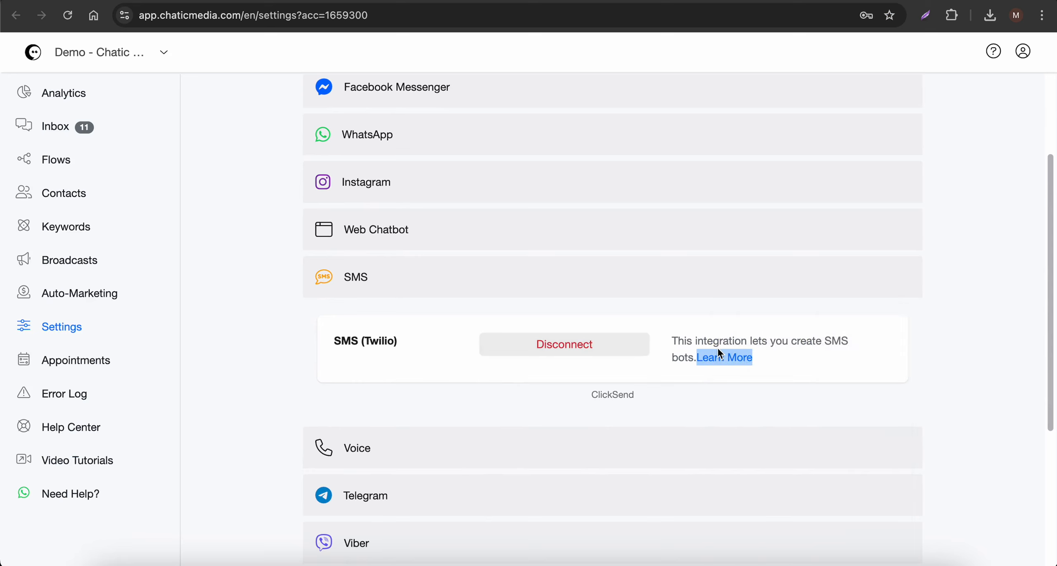
left_click(674, 1)
- Read the SMS Automation guide's section on connecting a Twilio account, including its credentials and A2P requirements, and return to the flow
scroll(403, 322, "down", 2)
scroll(403, 322, "down", 3)
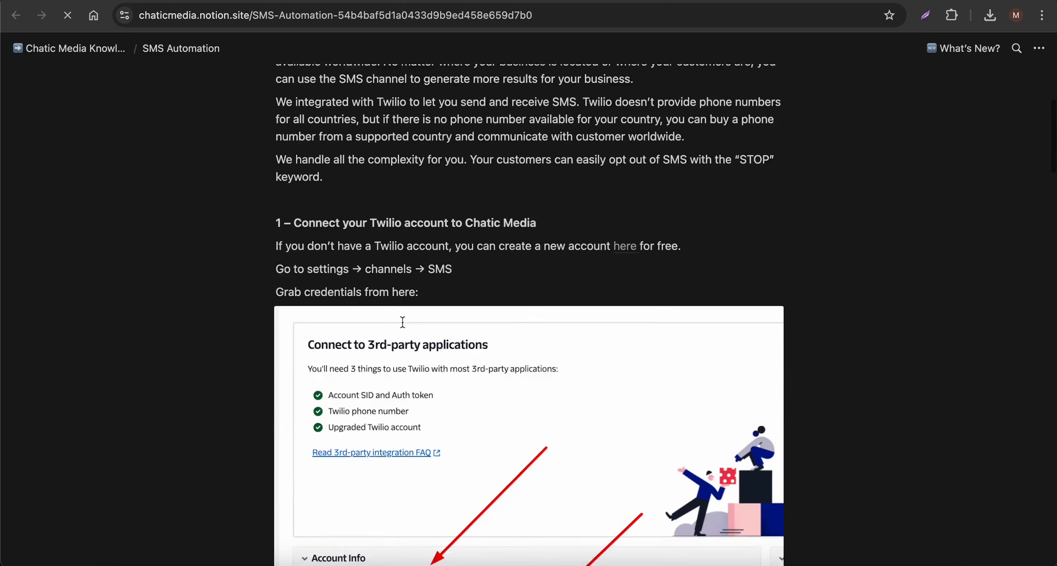
scroll(411, 237, "down", 3)
scroll(411, 236, "down", 3)
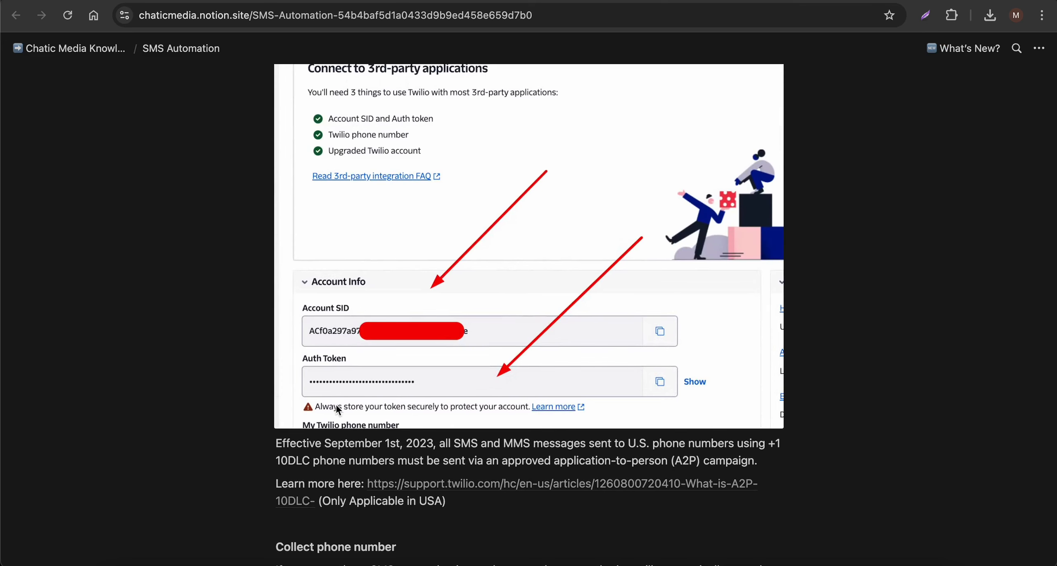
scroll(335, 404, "down", 2)
scroll(339, 404, "up", 1)
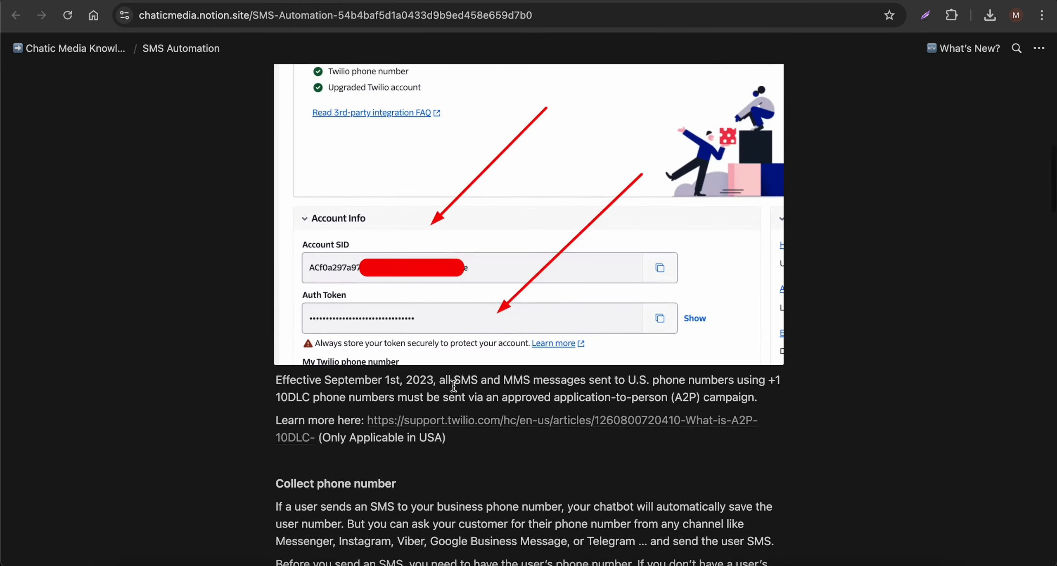
scroll(453, 387, "up", 2)
left_click(569, 0)
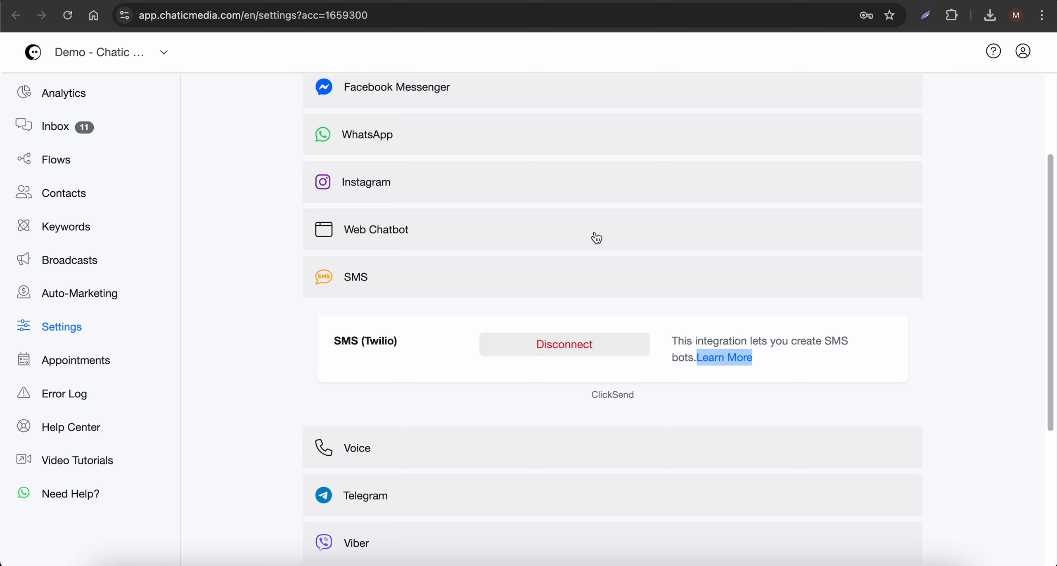
left_click(443, 1)
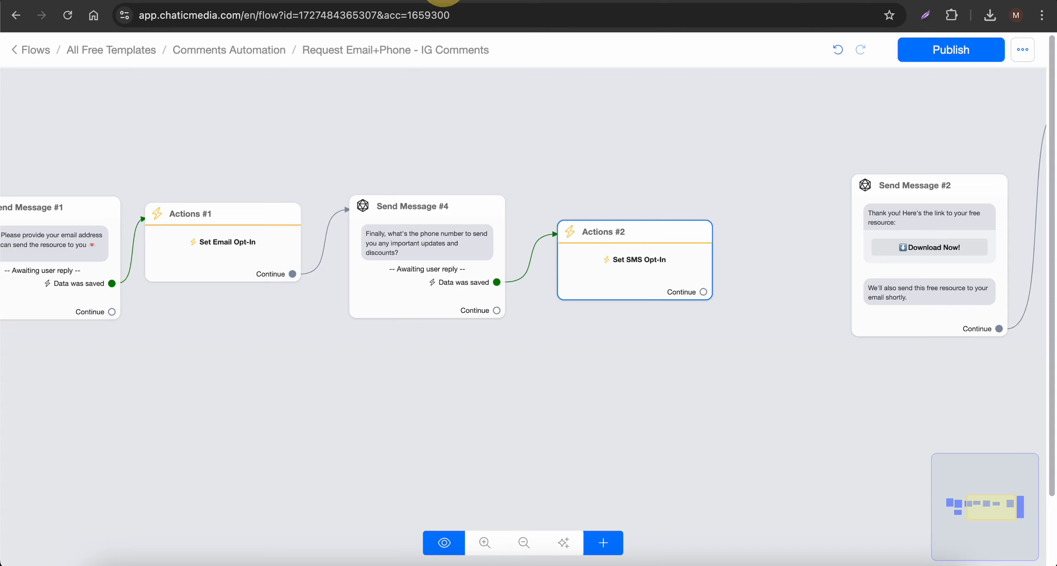
scroll(544, 349, "right", 5)
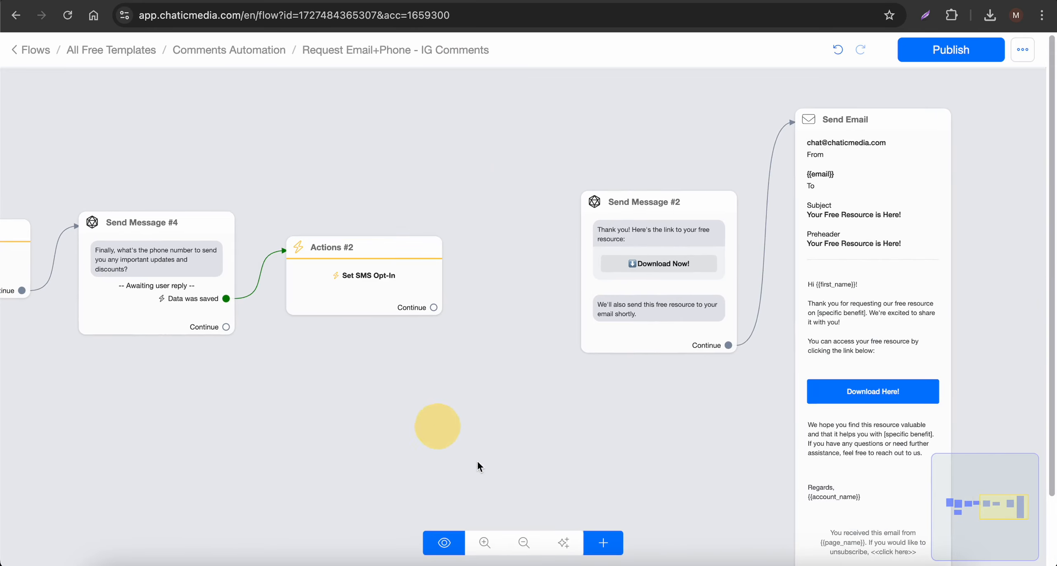
left_click(604, 542)
left_click(634, 372)
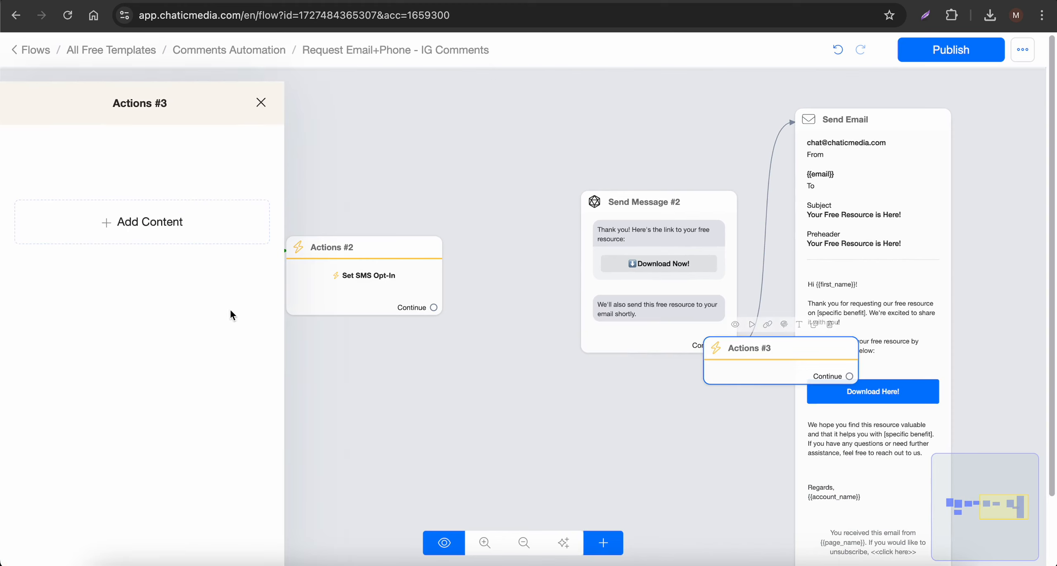
left_click(114, 210)
left_click(87, 250)
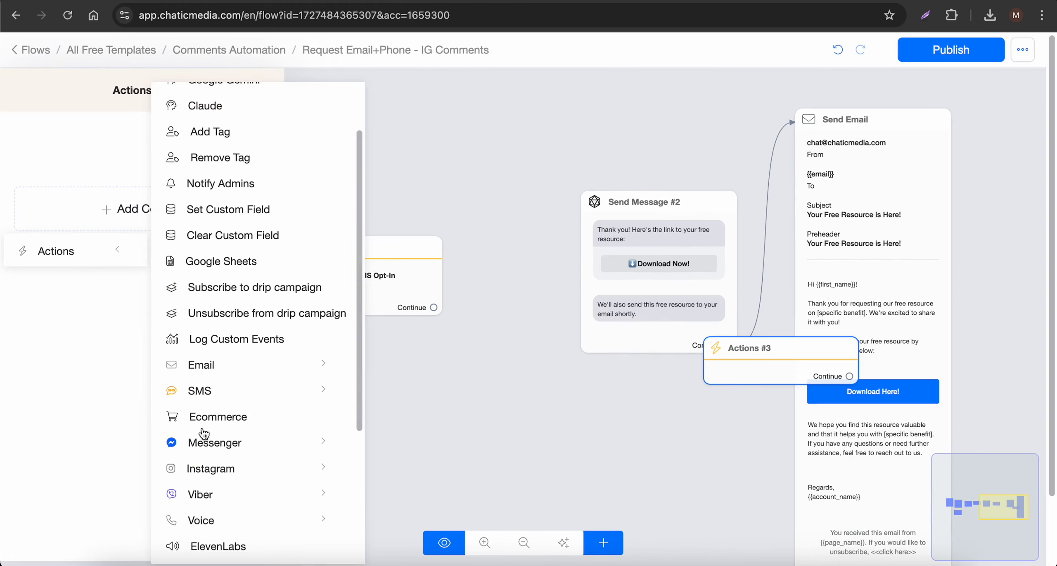
left_click(549, 415)
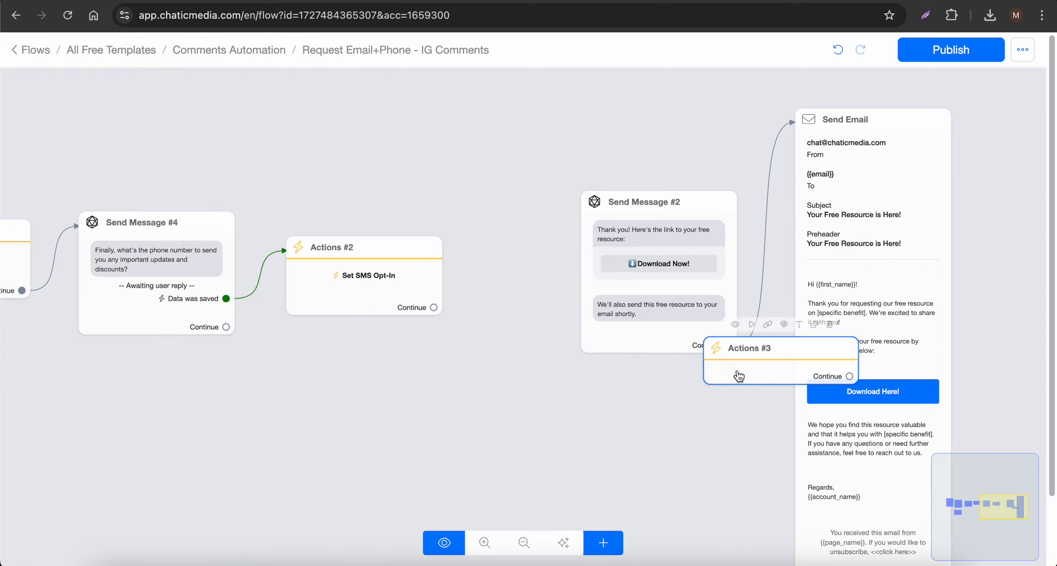
left_click_drag(741, 354, 461, 387)
left_click(551, 357)
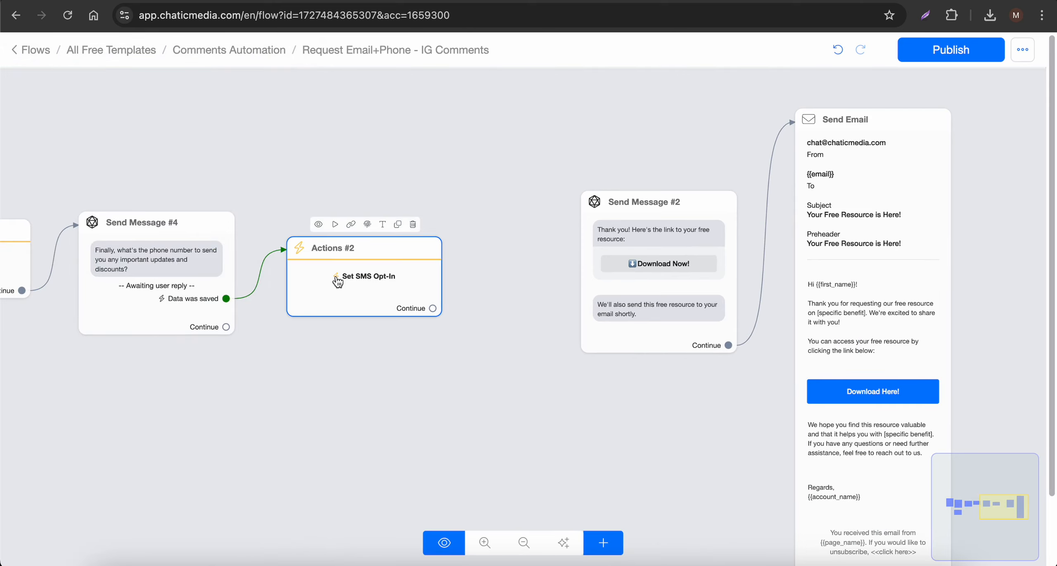
- Connect Actions #2's Continue output to Send Message #2 and move the Send Email node farther away from Send Message #2
left_click_drag(335, 385, 623, 357)
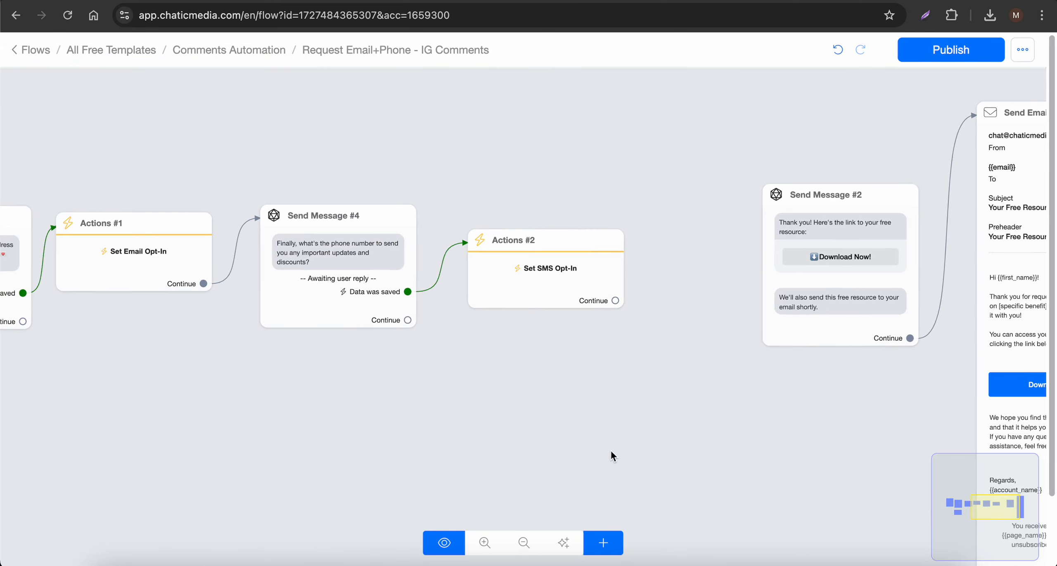
left_click_drag(611, 452, 379, 473)
left_click(623, 267)
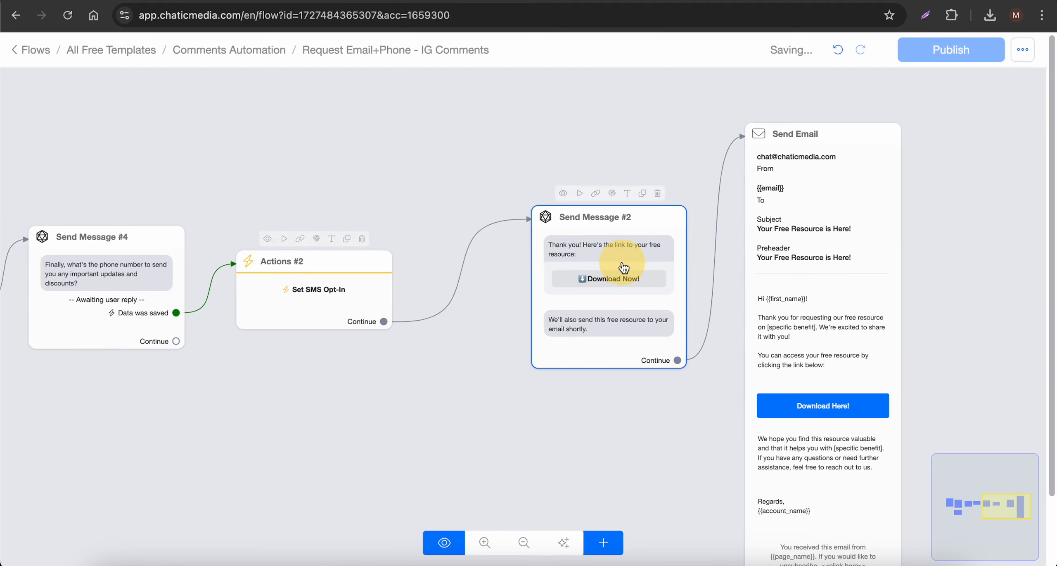
scroll(622, 263, "down", 3)
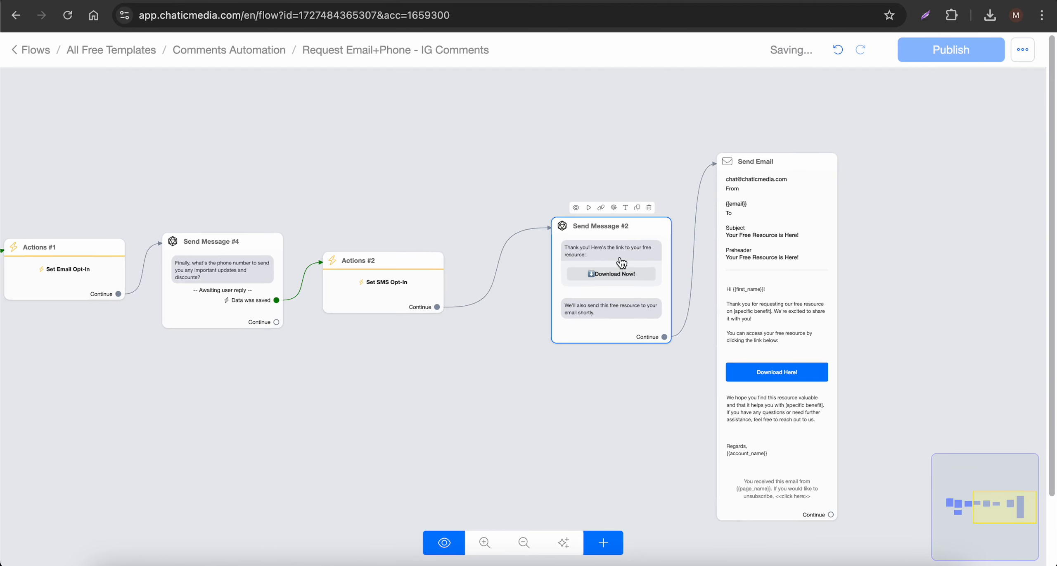
left_click_drag(846, 273, 729, 233)
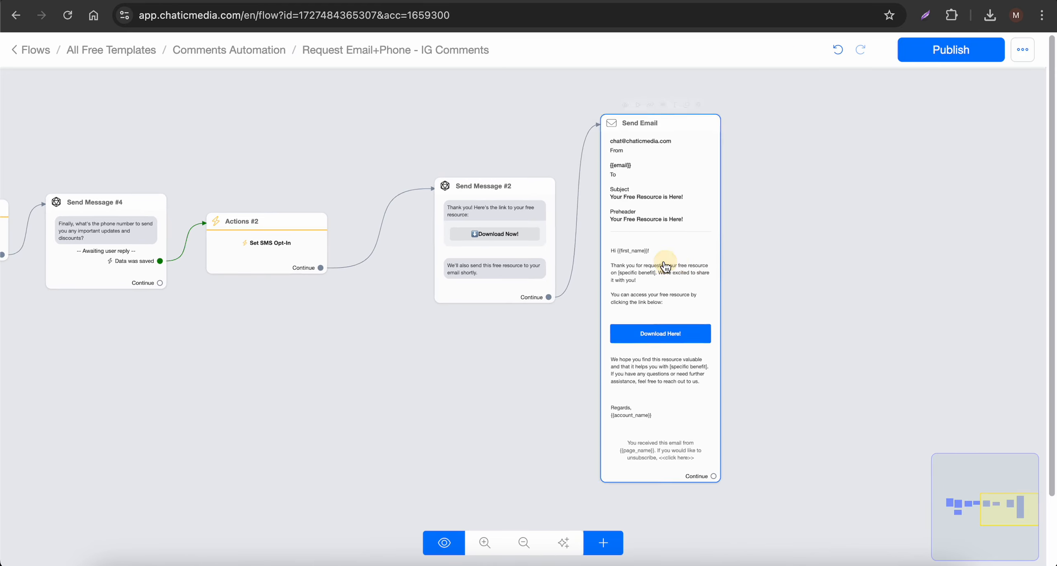
left_click_drag(664, 262, 810, 255)
- Add a new Send Message node and set its message type to SMS
left_click(604, 542)
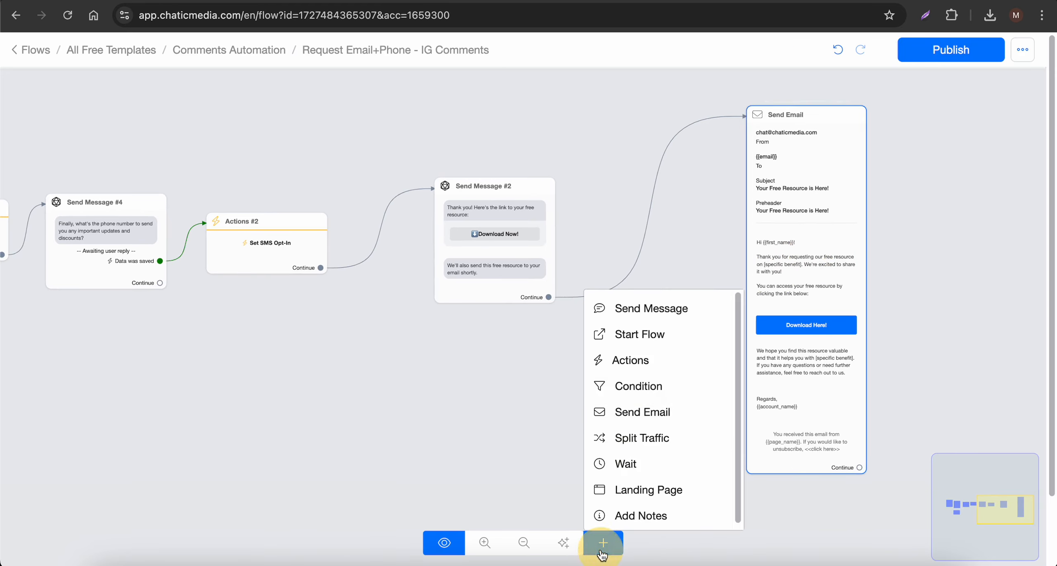
left_click(660, 303)
left_click(731, 353)
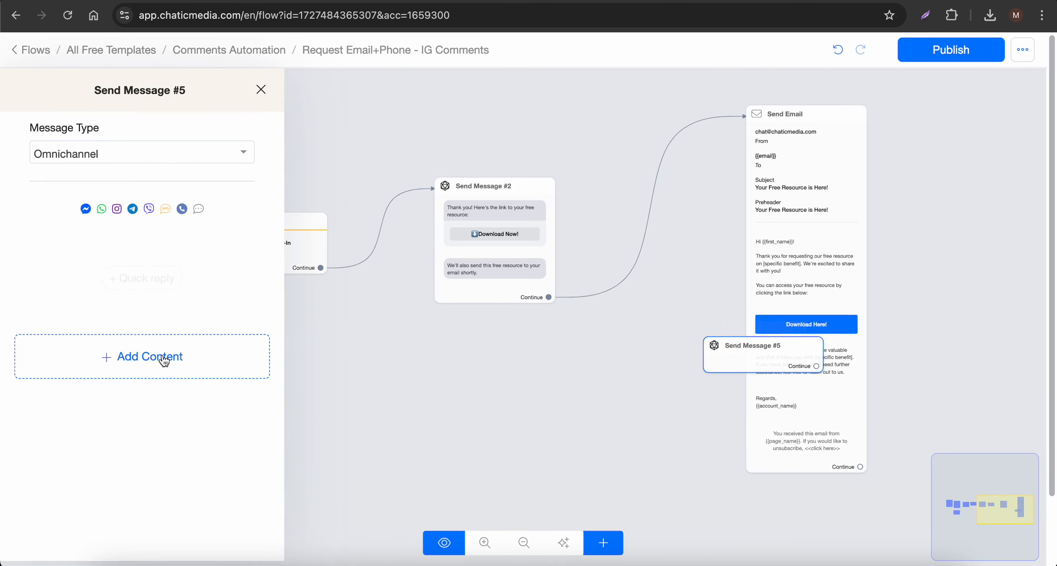
left_click(168, 356)
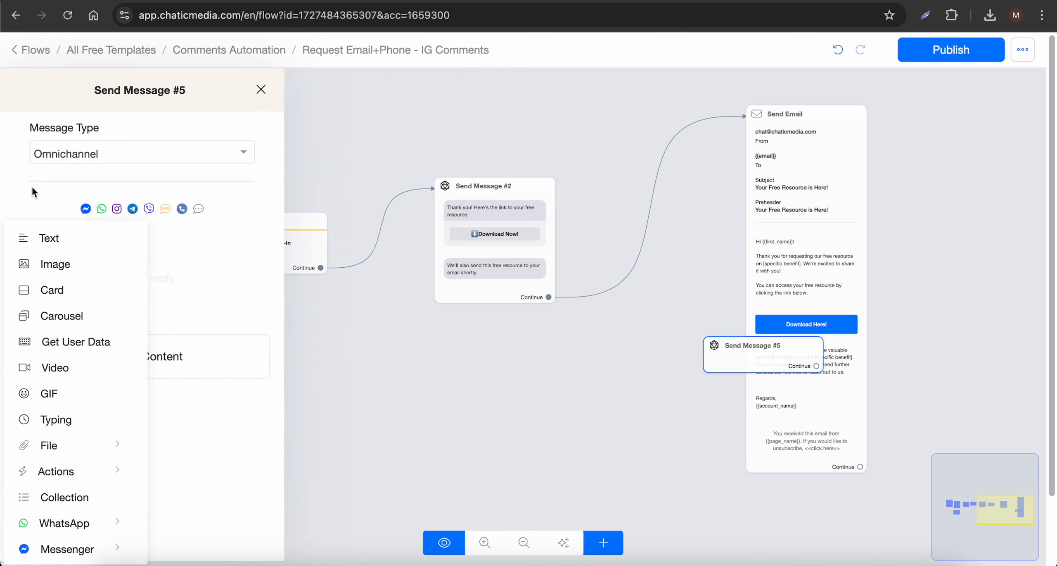
left_click(79, 156)
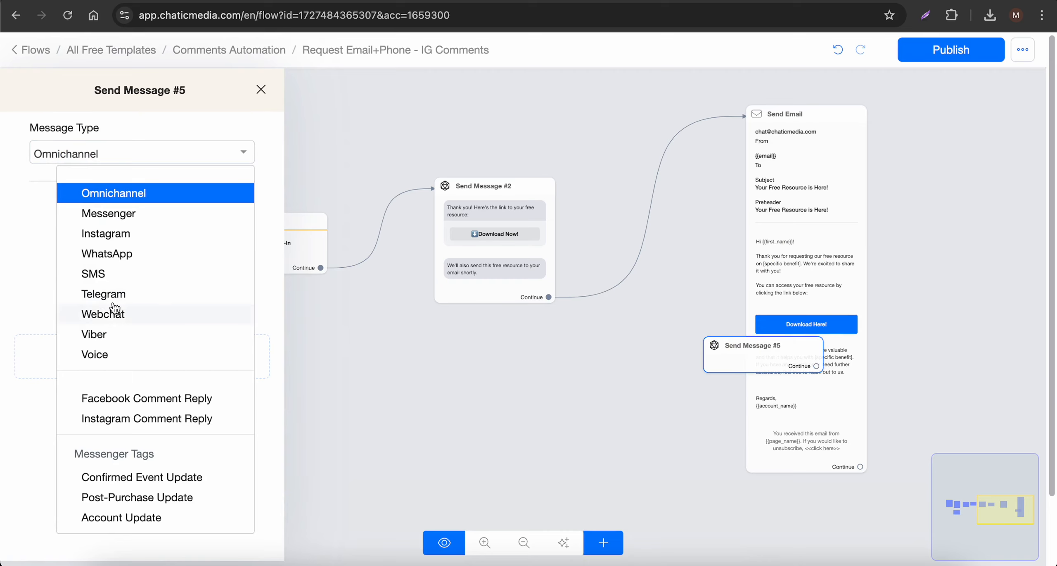
left_click(103, 274)
- Add a Text block to Send Message #5 and place the node below Send Message #2
left_click(130, 329)
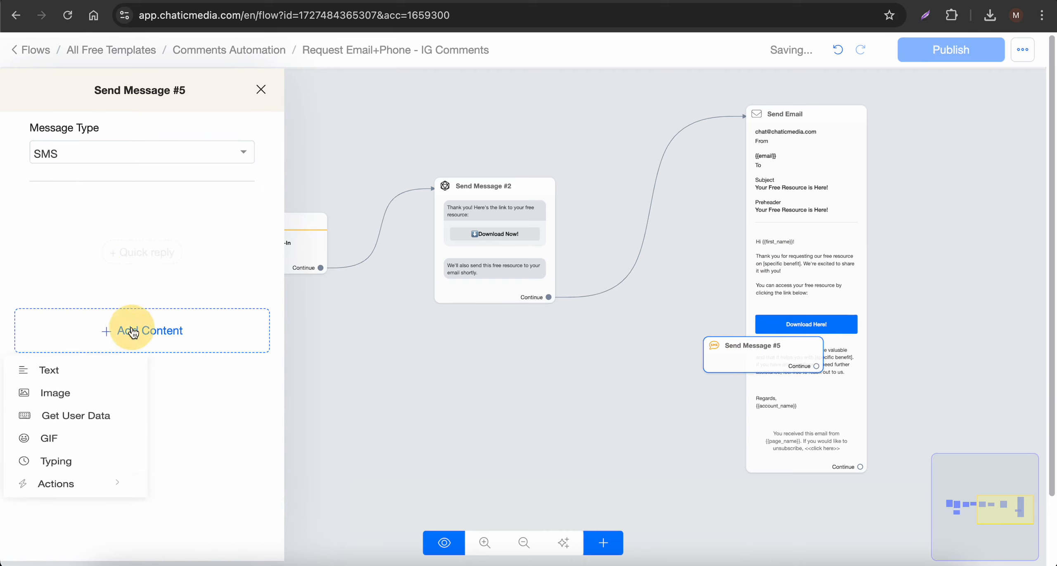
left_click(75, 377)
left_click(583, 419)
left_click_drag(730, 386, 557, 395)
- Copy the line "You can access your free resource by clicking the link below:" from the Send Email body
left_click(794, 290)
scroll(136, 372, "down", 5)
left_click_drag(34, 395, 238, 424)
key("super+c")
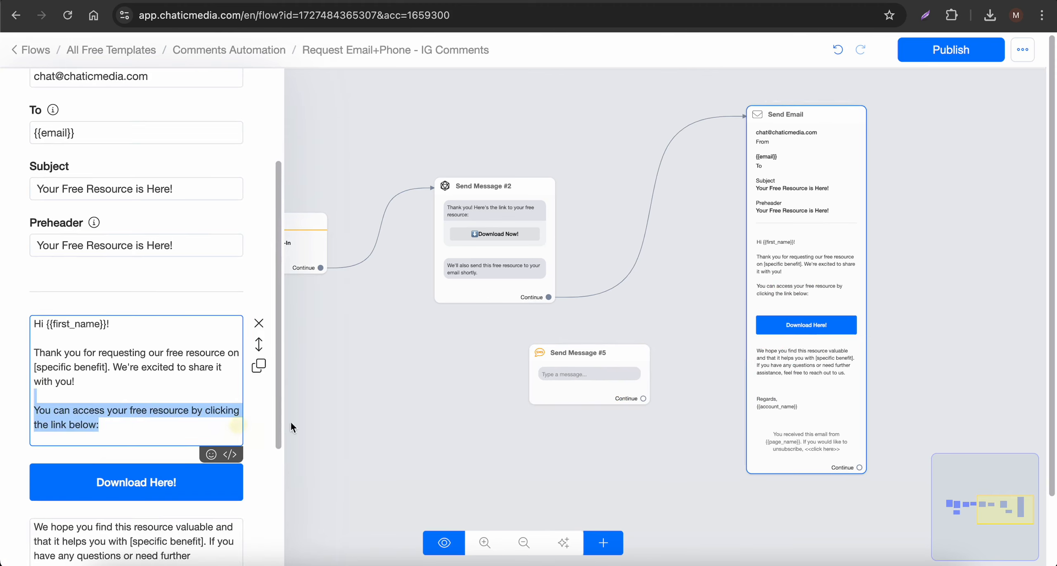
- Write the Send Message #5 text as "Hi {{first_name}}!" followed by the copied line "You can access your free resource by clicking the link below:"
left_click(556, 375)
left_click(559, 382)
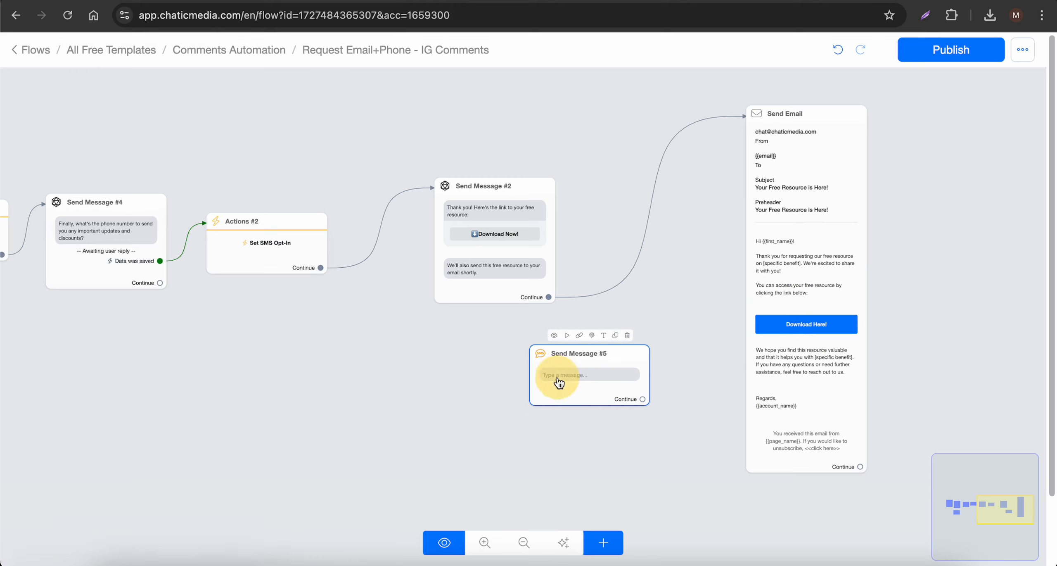
left_click(37, 228)
type("Hi ")
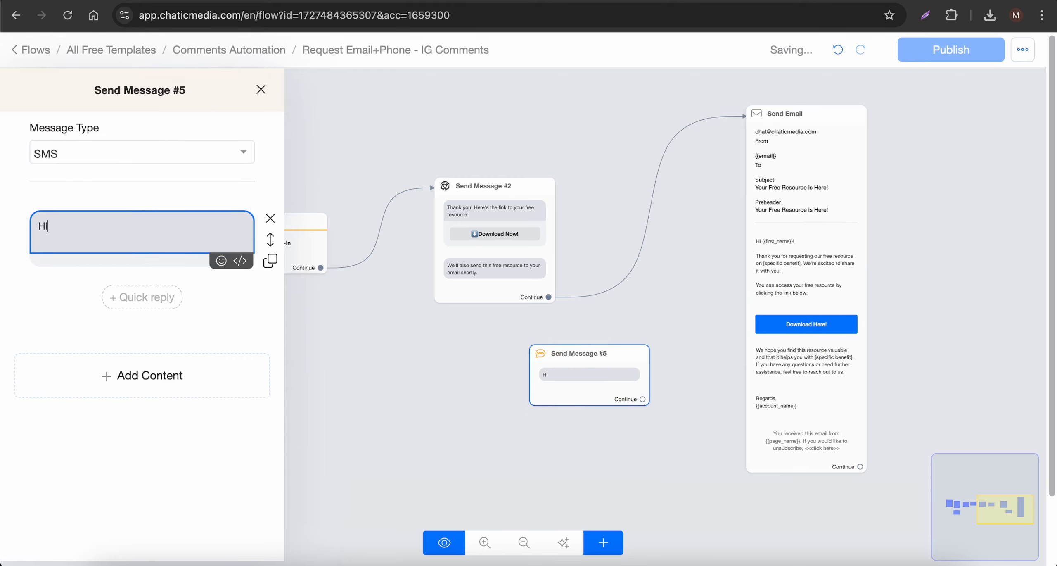
type("{")
left_click(68, 257)
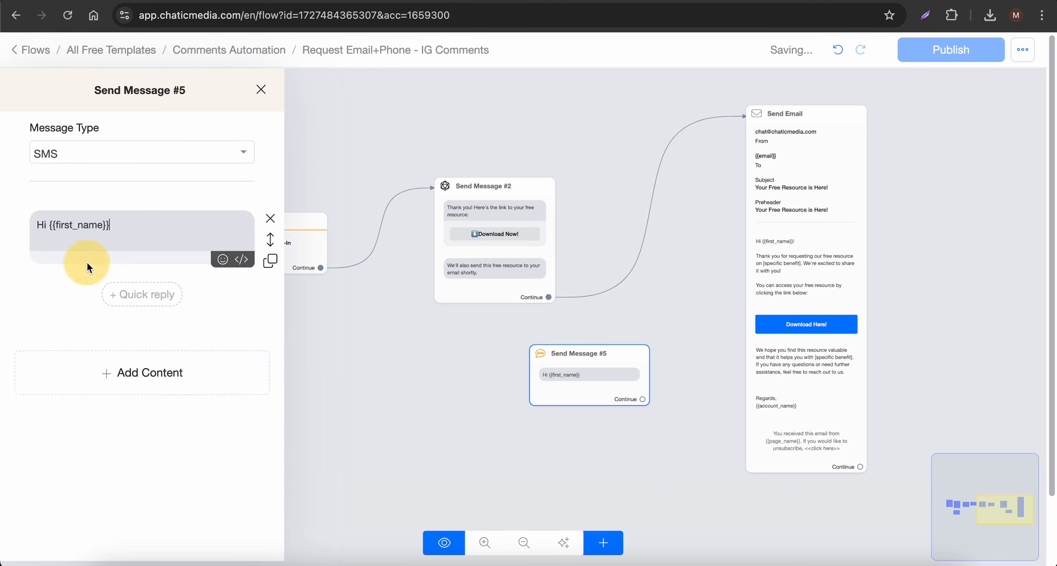
type("!")
key("Return")
key("super+v")
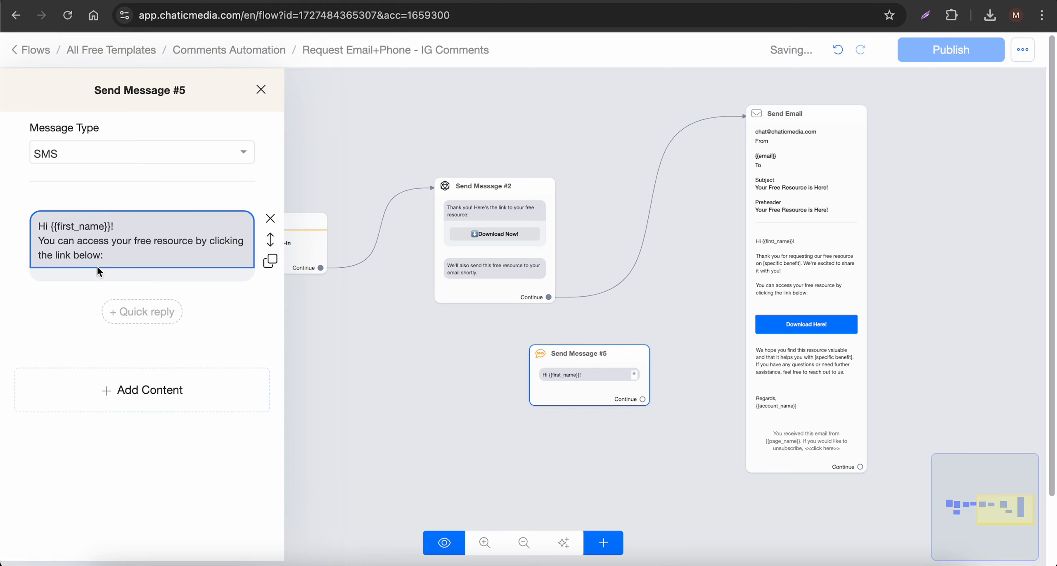
left_click(384, 401)
left_click(821, 283)
scroll(214, 345, "down", 10)
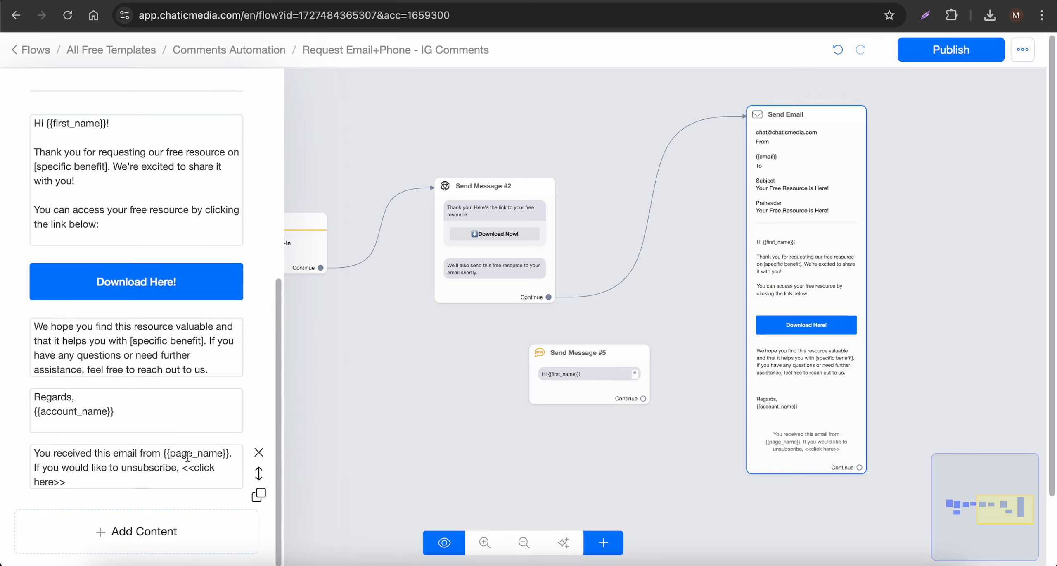
left_click(145, 280)
left_click_drag(422, 238, 173, 211)
key("super+c")
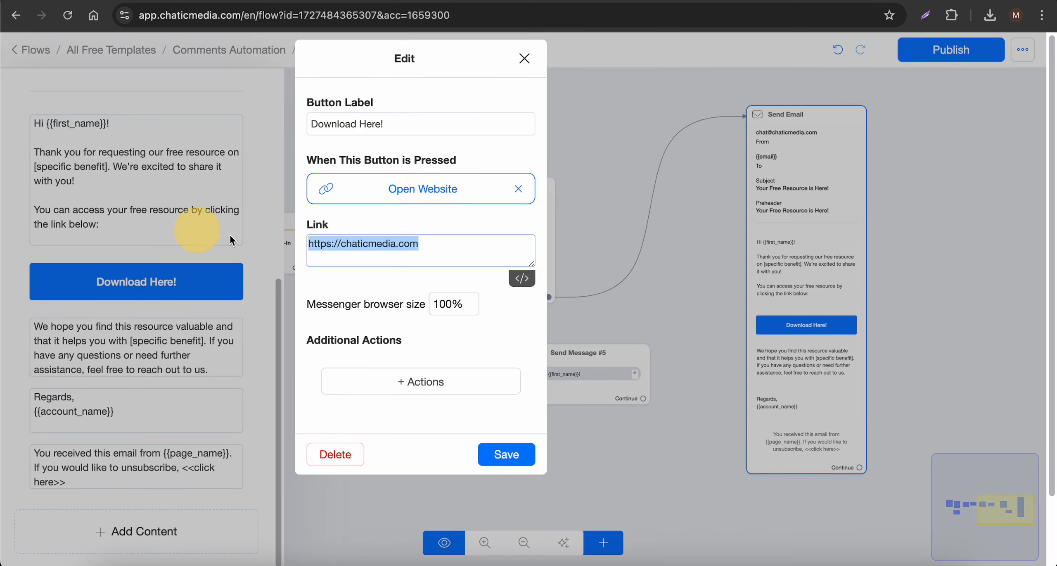
left_click(528, 63)
- Append the copied download link to the end of the Send Message #5 text
left_click(609, 392)
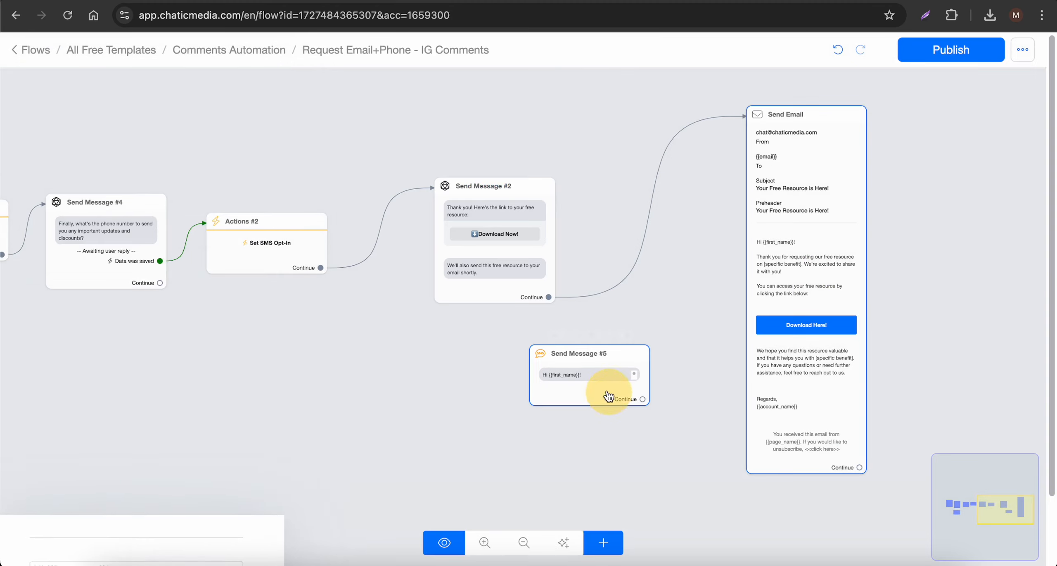
left_click(142, 254)
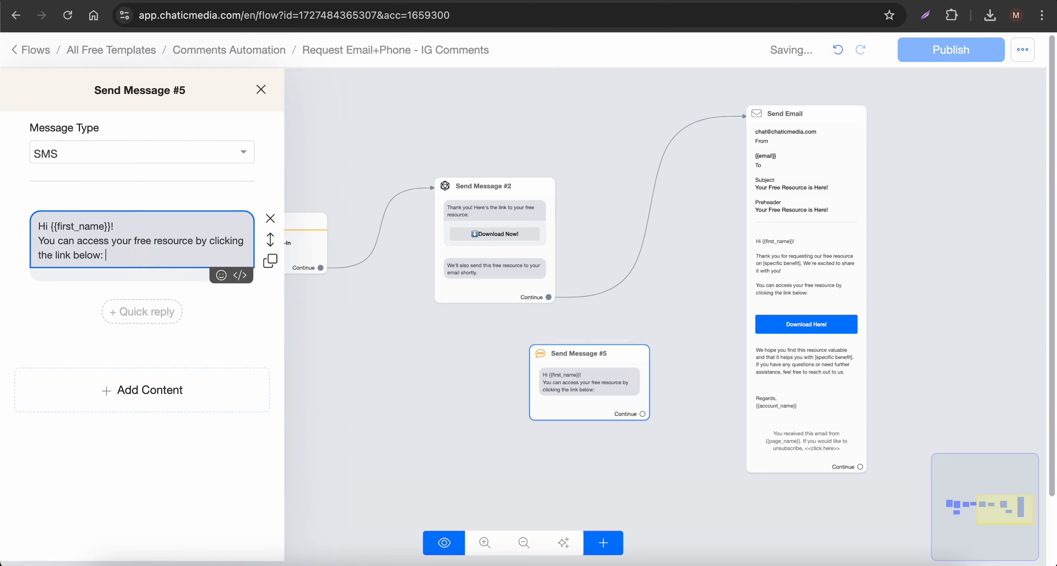
key("super+v")
left_click(597, 376)
- Place Send Message #5 between Send Message #2 and Send Email, linking the three nodes in sequence through their Continue outputs
scroll(634, 340, "up", 3)
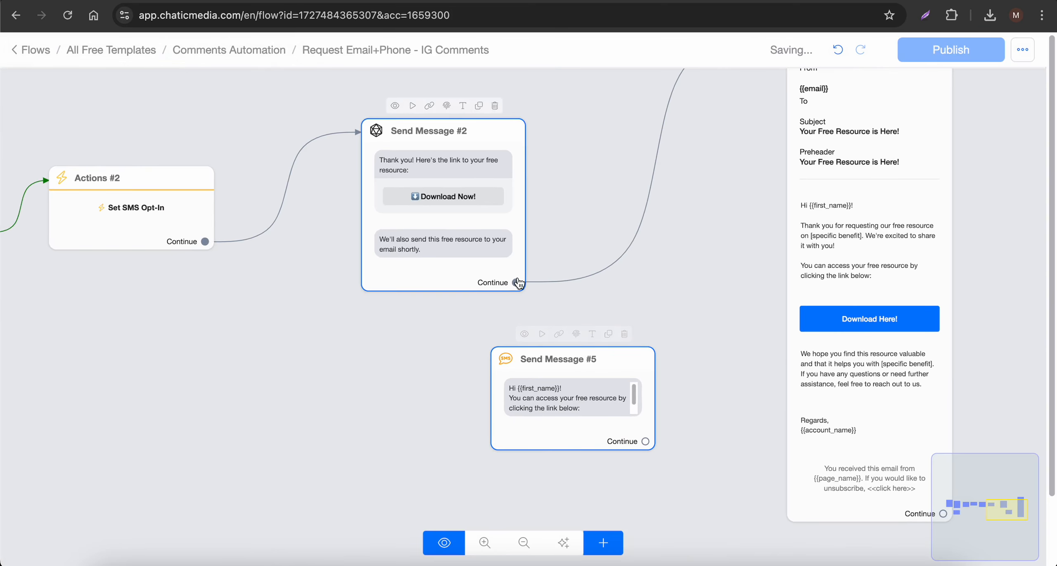
left_click_drag(517, 282, 617, 237)
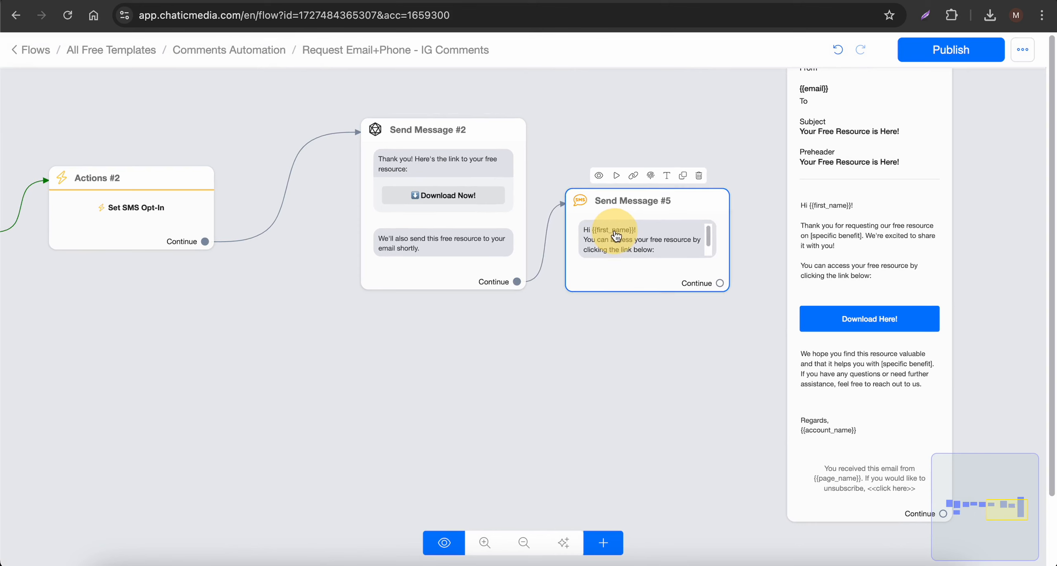
left_click_drag(736, 279, 814, 208)
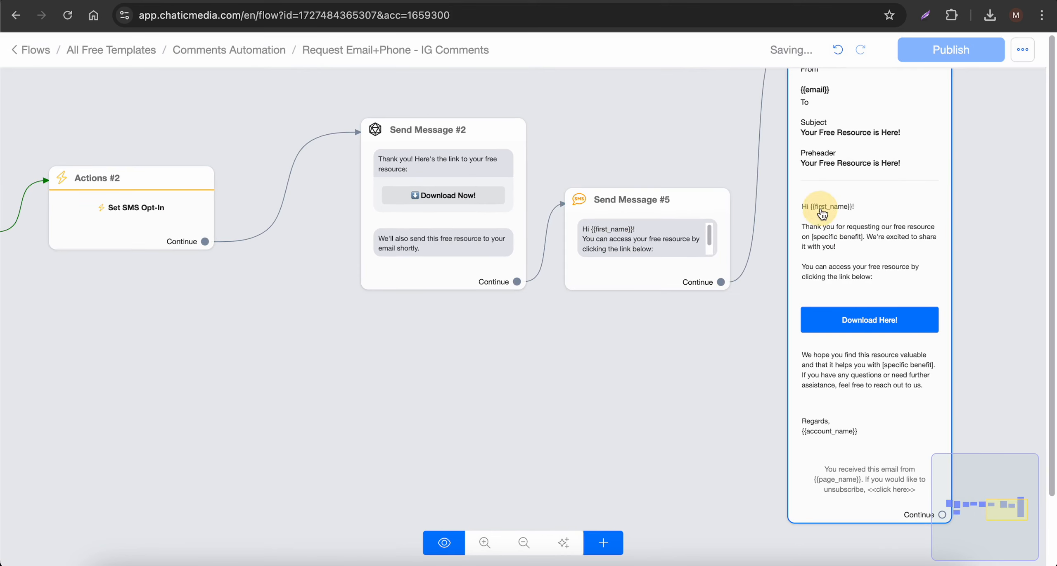
- Review the subject and body of the Send Email node and publish the flow
left_click(828, 214)
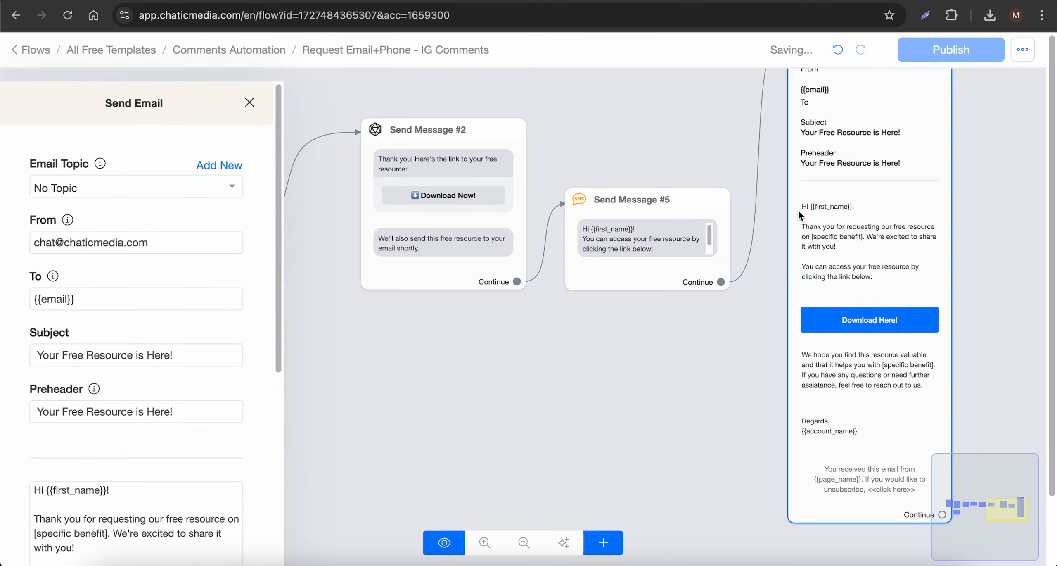
left_click_drag(195, 345, 3, 335)
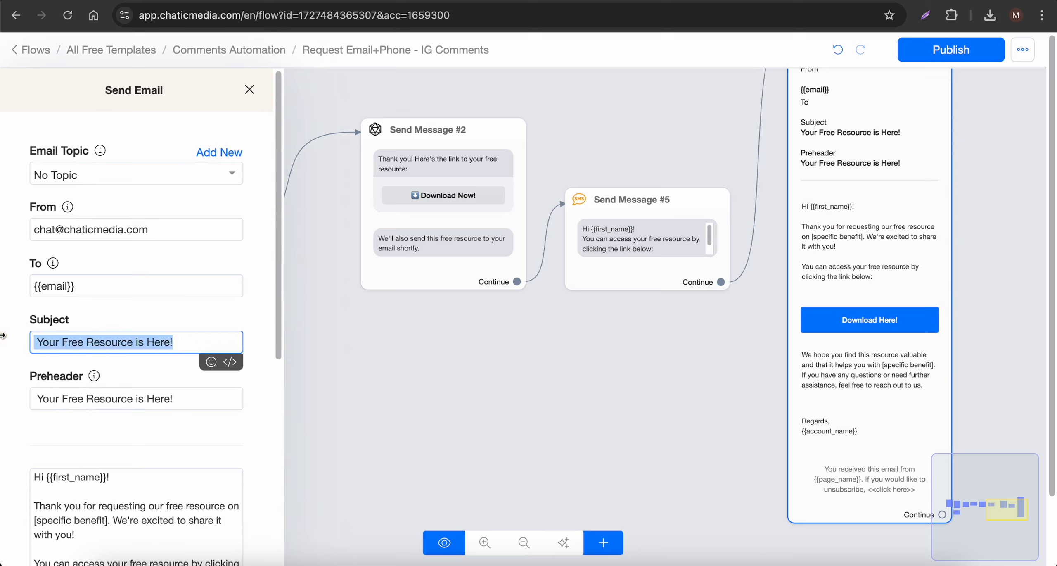
scroll(93, 401, "down", 4)
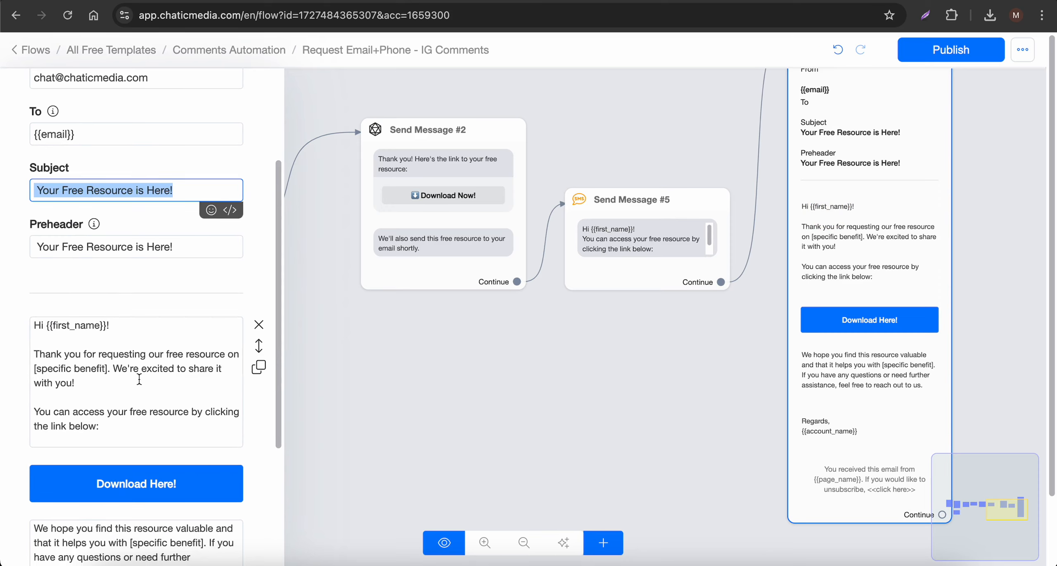
left_click(541, 358)
left_click(952, 50)
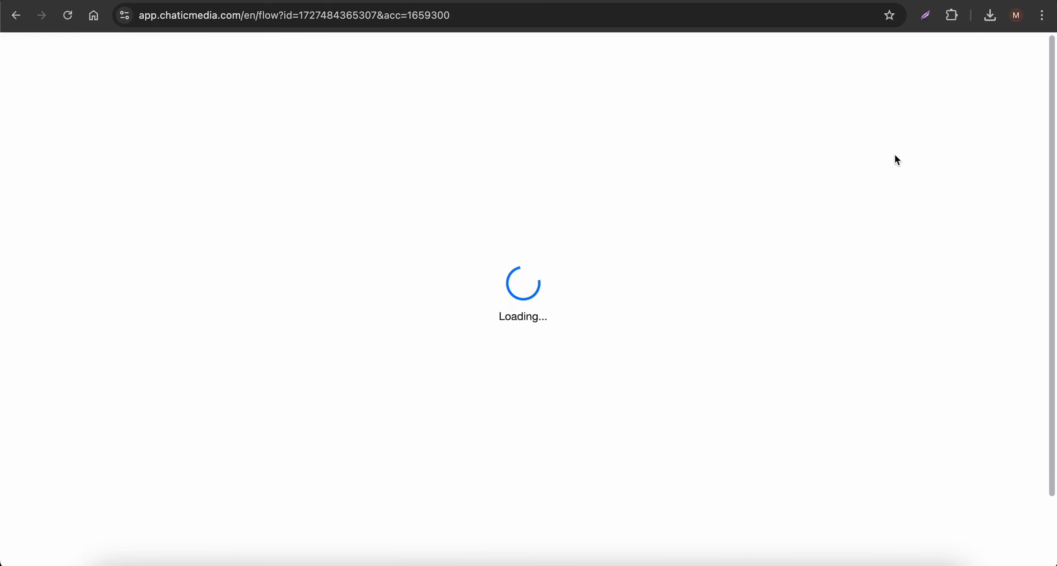
scroll(896, 275, "down", 5)
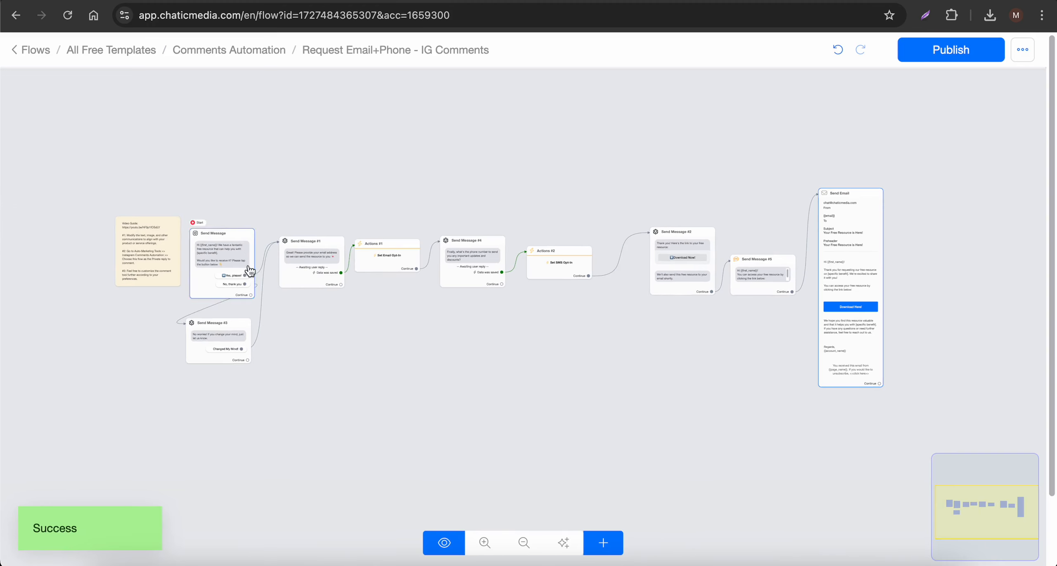
scroll(177, 264, "up", 3)
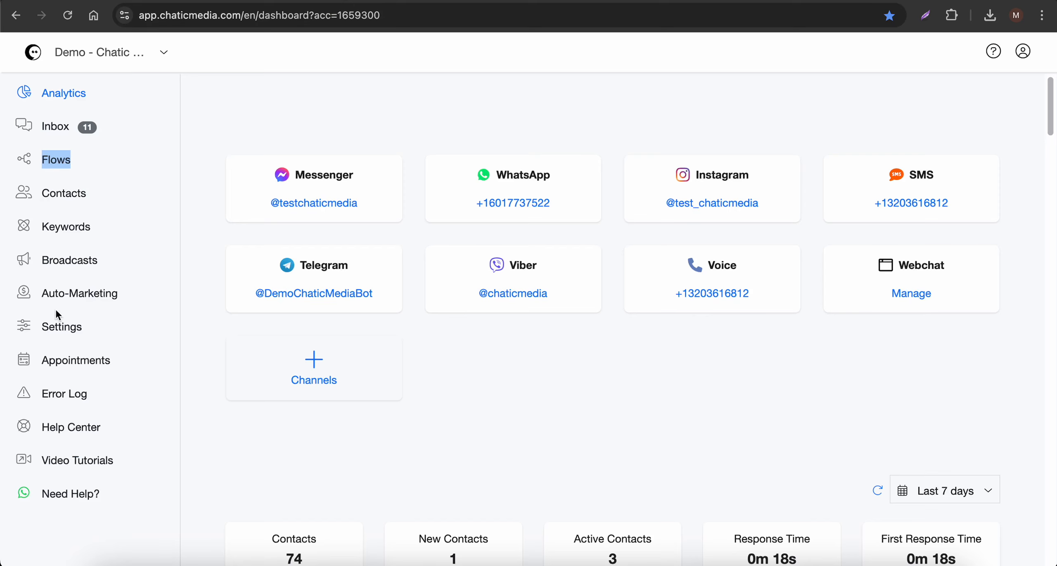
- Open Auto-Marketing in a new browser tab and go to Instagram Comment Automations
right_click(63, 292)
left_click(95, 300)
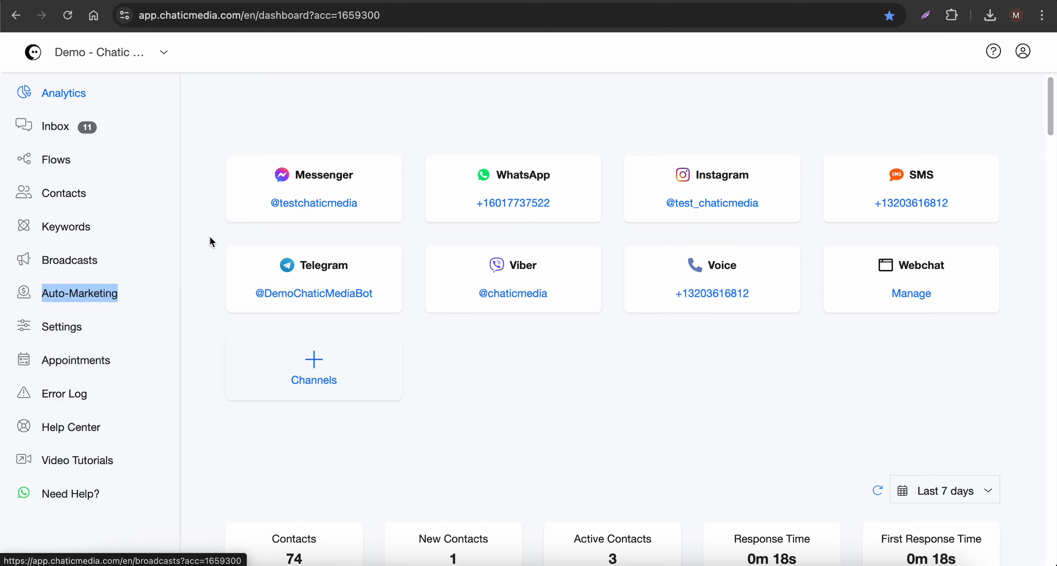
left_click(668, 12)
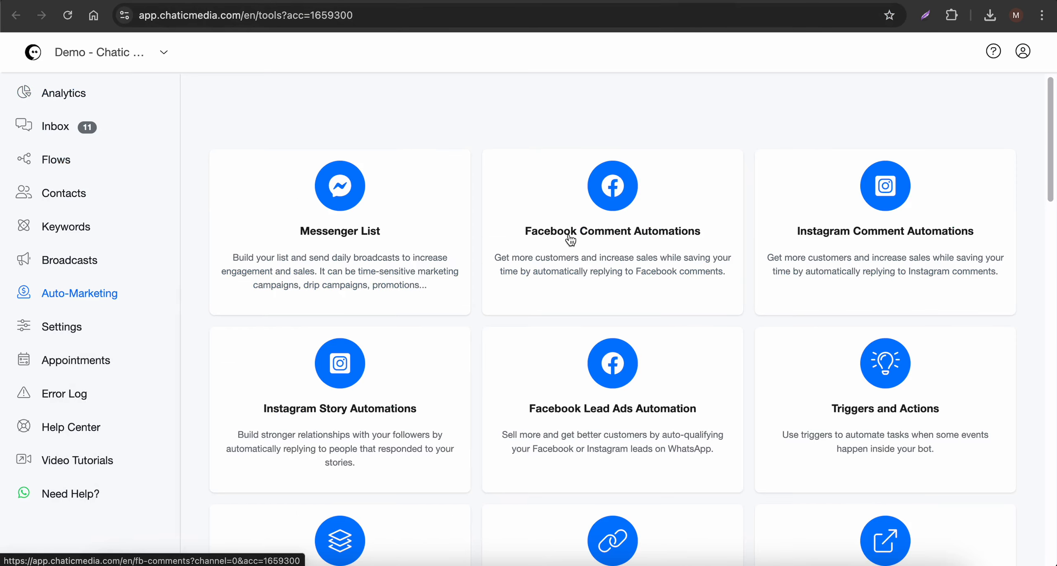
scroll(495, 256, "down", 6)
scroll(510, 379, "up", 6)
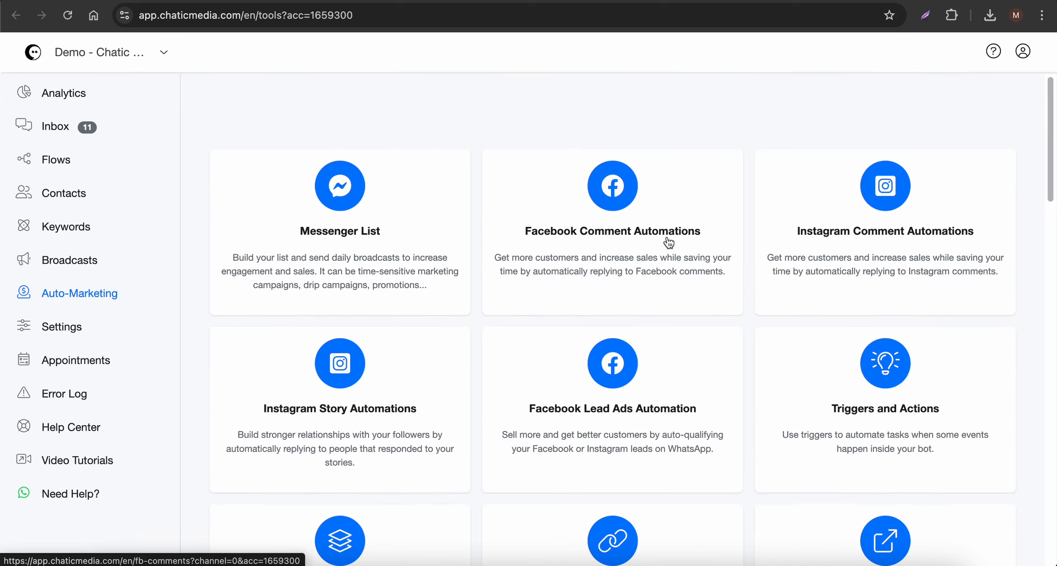
left_click(888, 241)
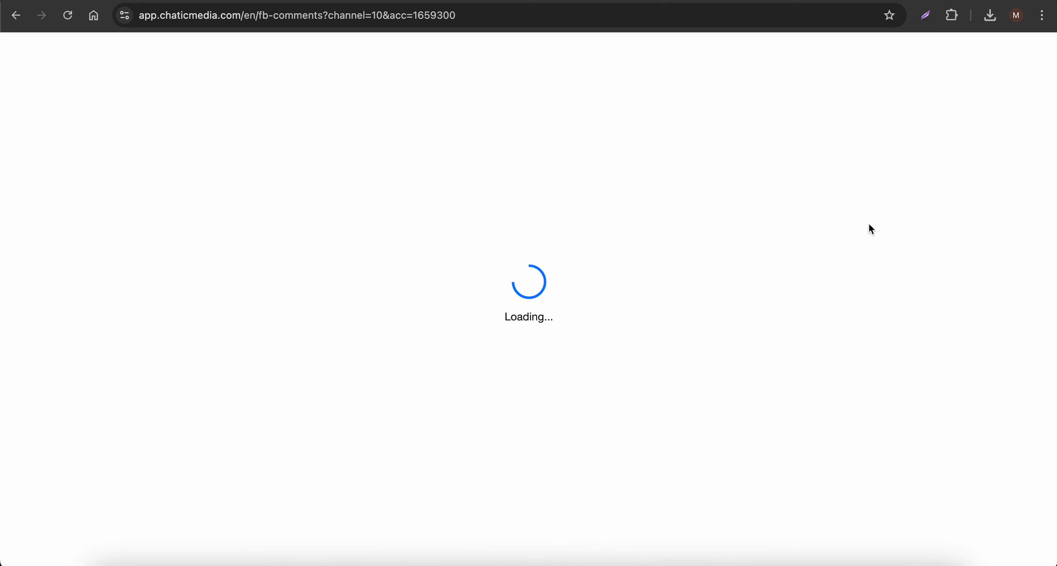
- Switch off the IG_Voice Follow-up automation and look through the list of comment automations
left_click(697, 432)
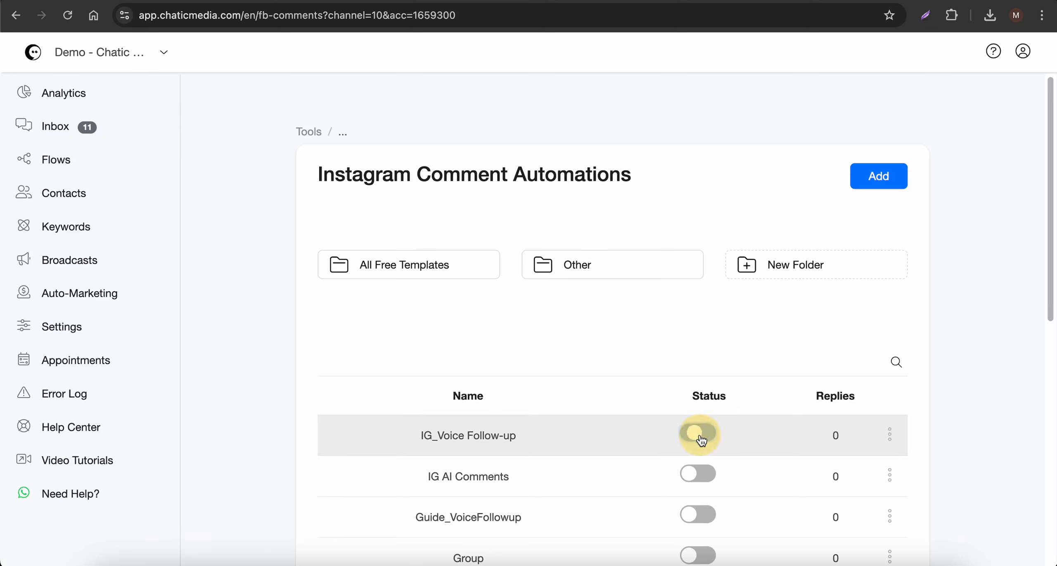
scroll(700, 434, "down", 10)
scroll(701, 372, "up", 8)
scroll(701, 337, "up", 3)
- Create a new Instagram comment automation named "IG+SMS+Email" and look at its comment tracking setting
left_click(892, 178)
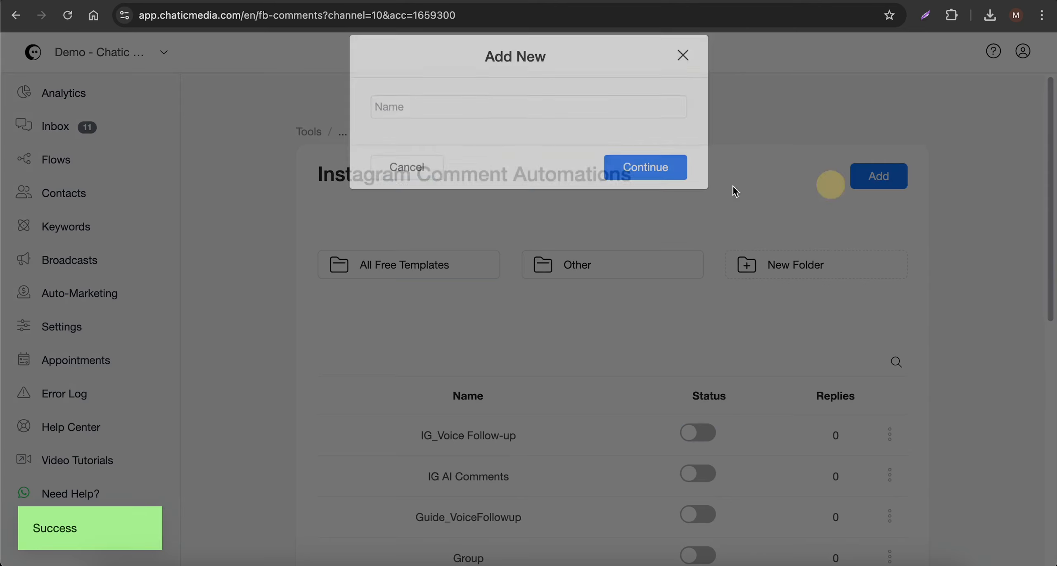
left_click(399, 130)
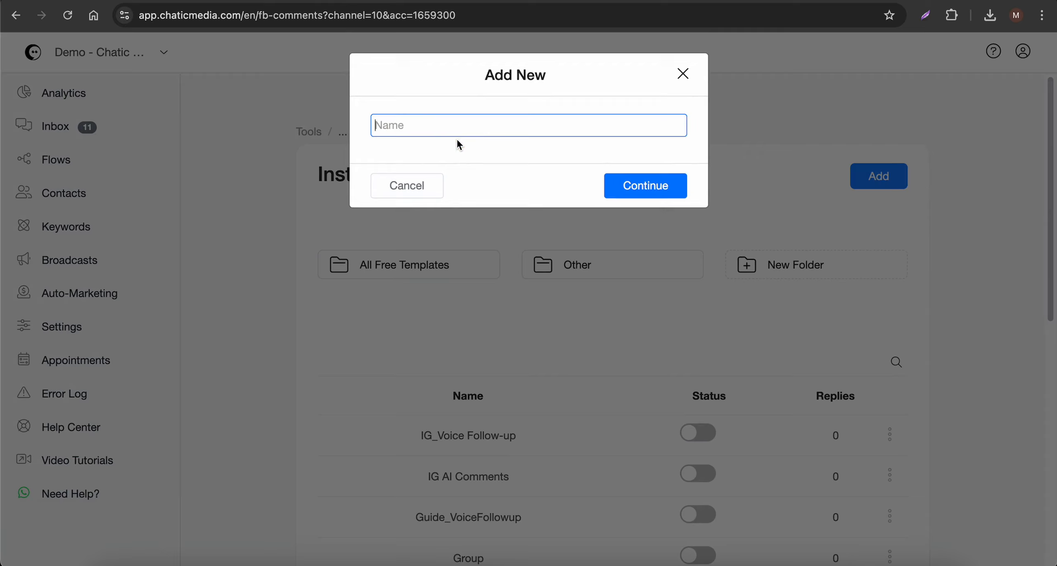
type("IG")
key("BackSpace")
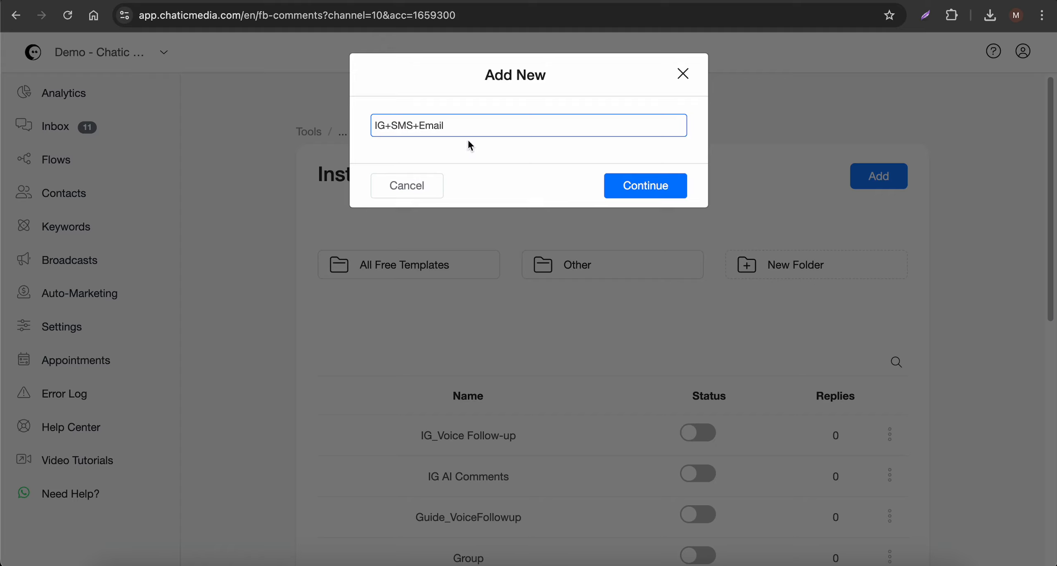
left_click(637, 187)
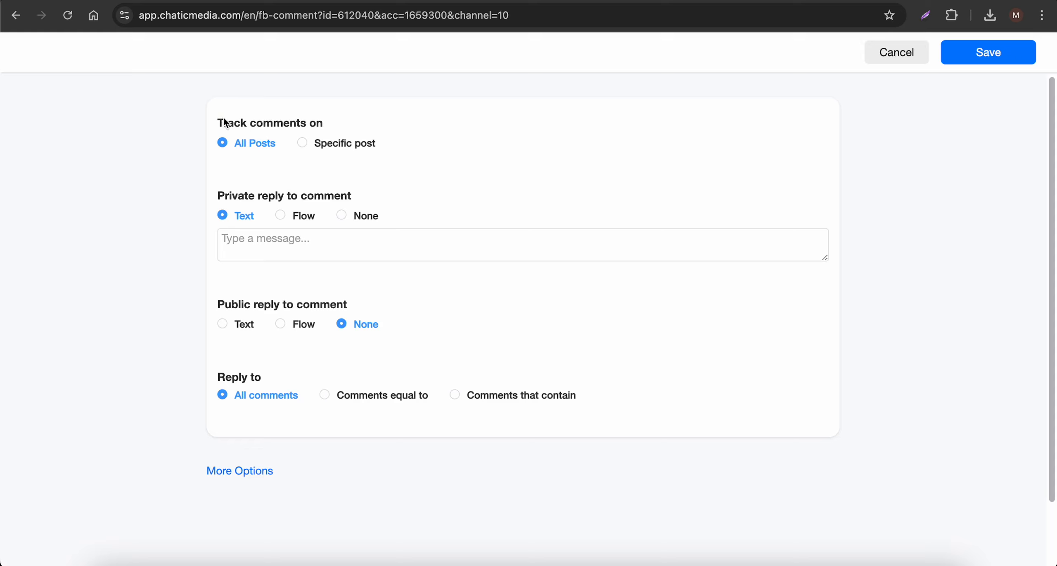
left_click_drag(223, 124, 335, 125)
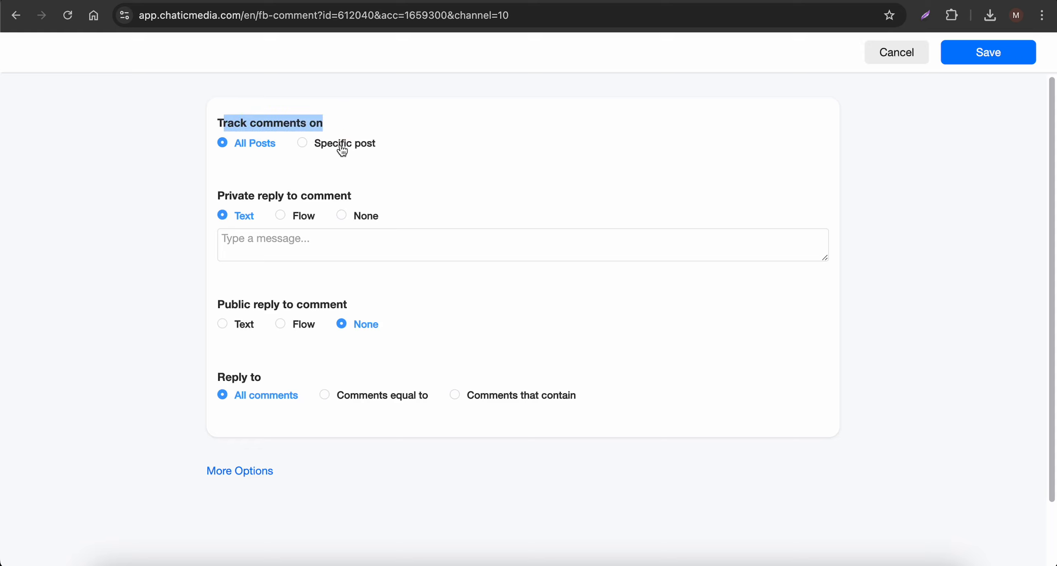
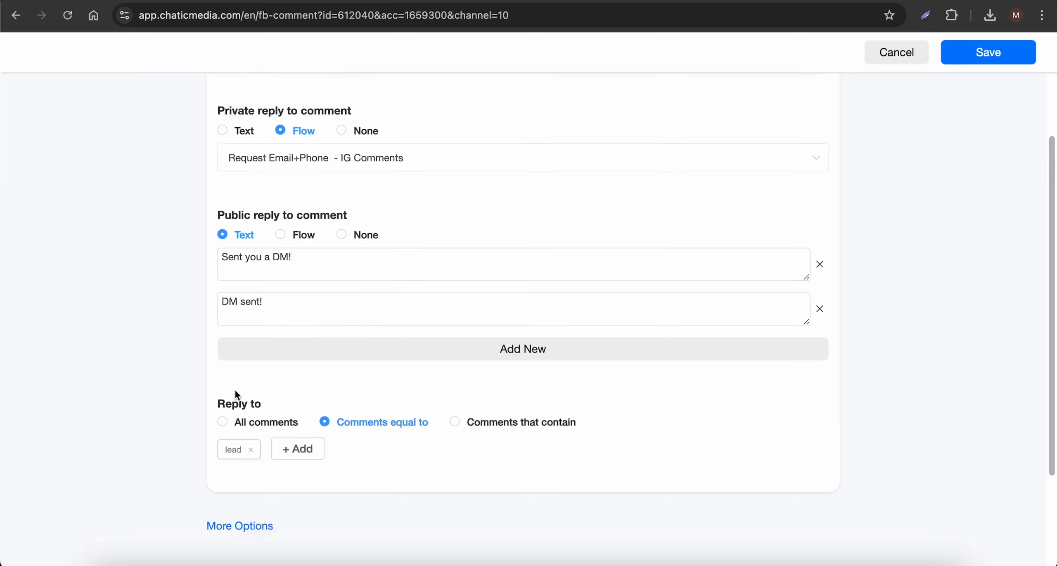
- Expand the automation's additional options and review the reply rules and Reply After choices, keeping Immediately
scroll(264, 331, "down", 4)
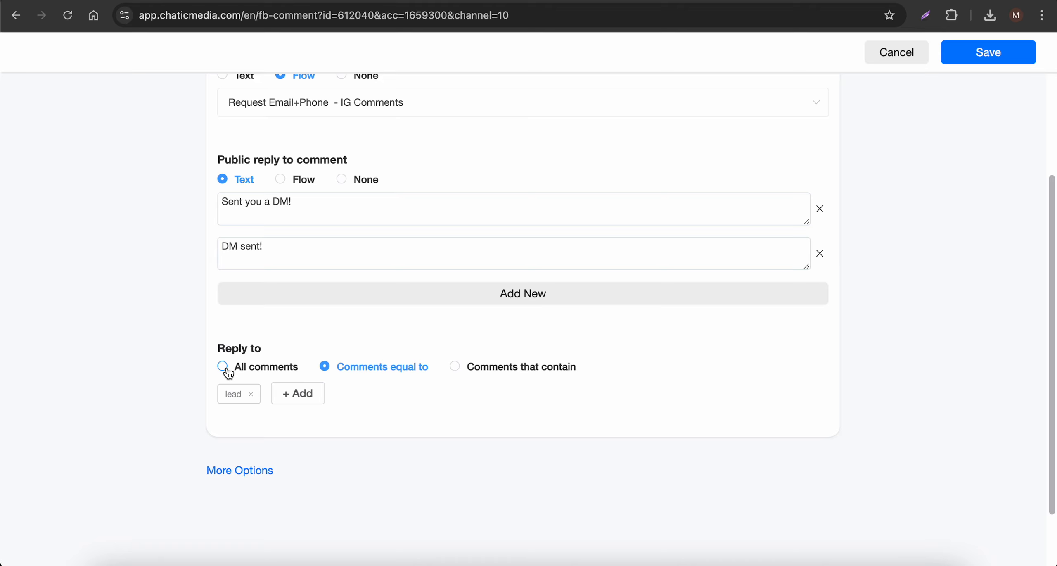
left_click(211, 470)
scroll(359, 452, "down", 10)
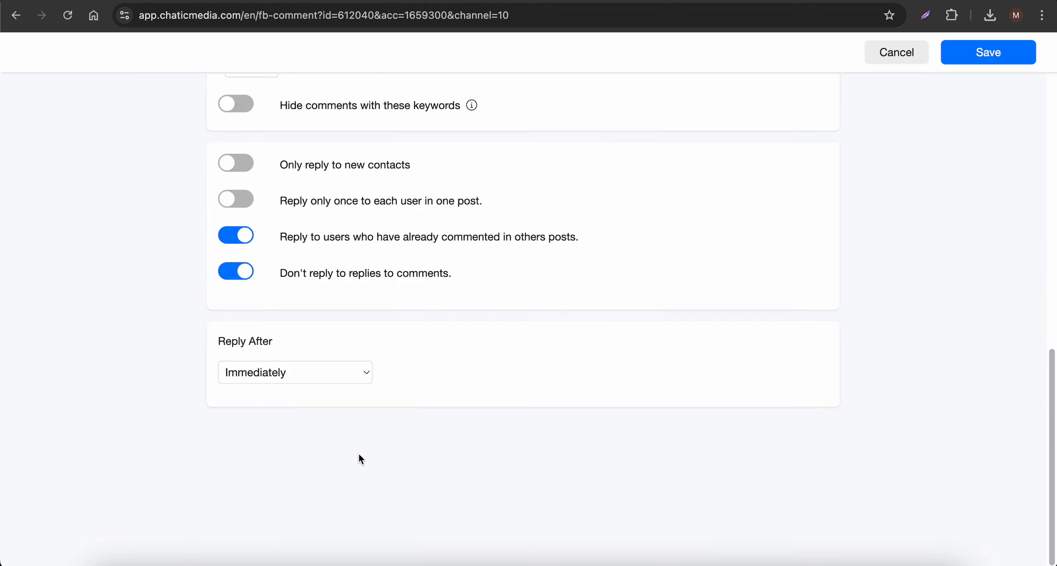
scroll(369, 268, "up", 3)
scroll(306, 413, "down", 2)
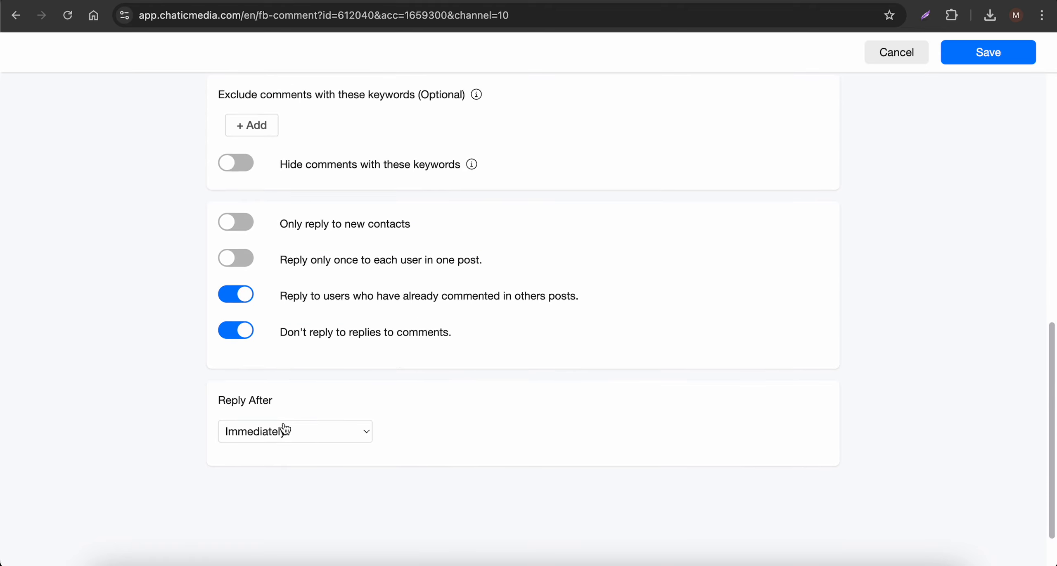
left_click(283, 430)
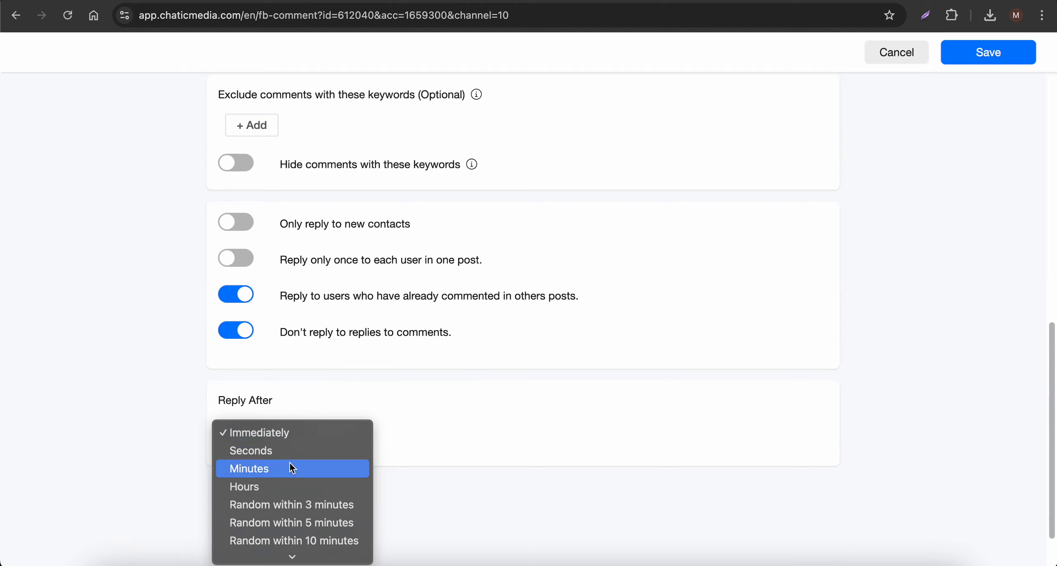
left_click(148, 448)
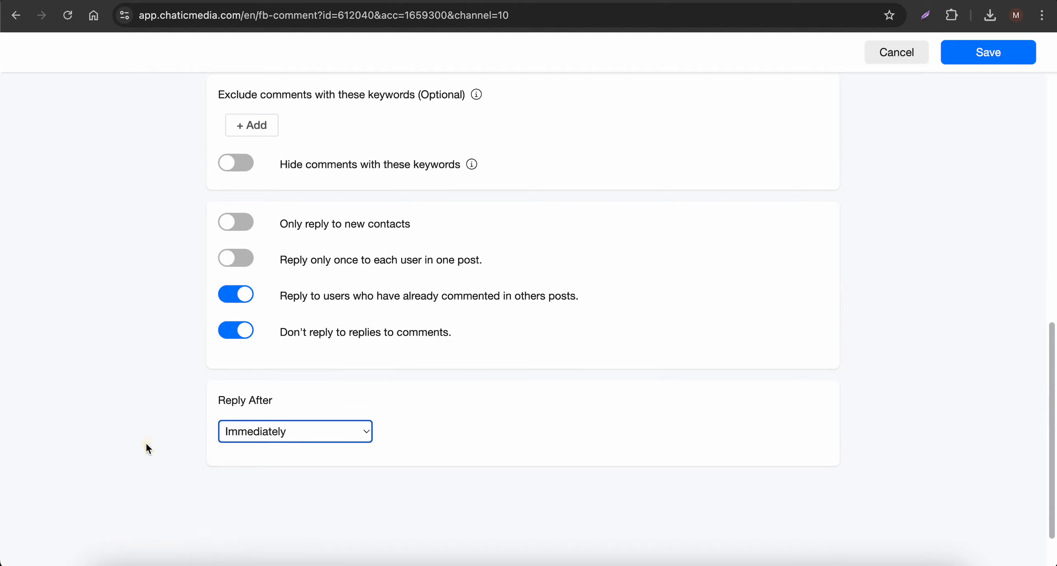
- Save the IG+SMS+Email automation and toggle the status of the first automation in the list
scroll(563, 432, "up", 15)
left_click(997, 61)
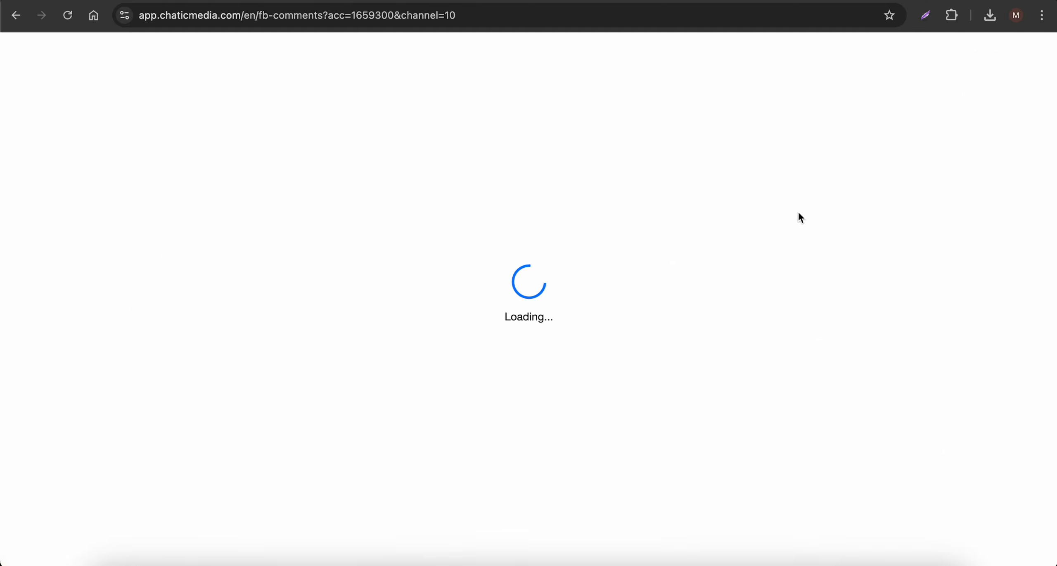
left_click(701, 434)
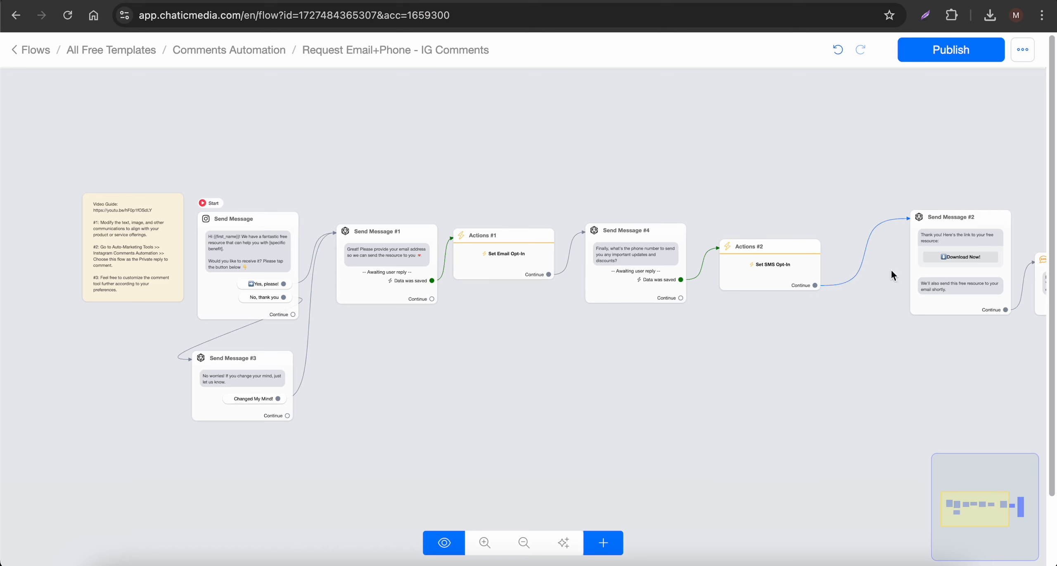
- Examine the Send Email block at the end of the flow, including its subject, preheader and body
left_click_drag(827, 329, 374, 323)
scroll(730, 278, "up", 5)
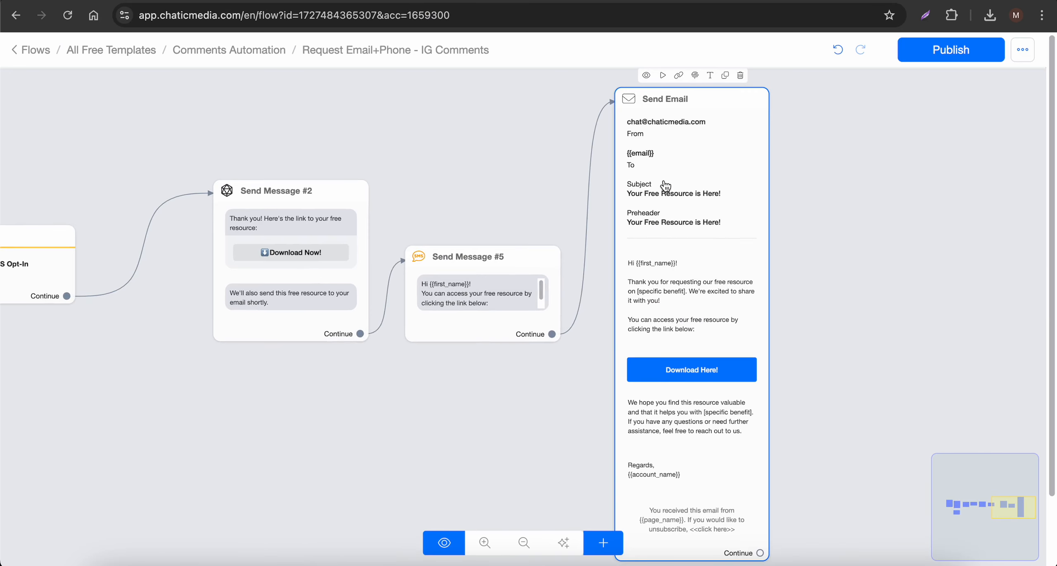
scroll(693, 349, "up", 2)
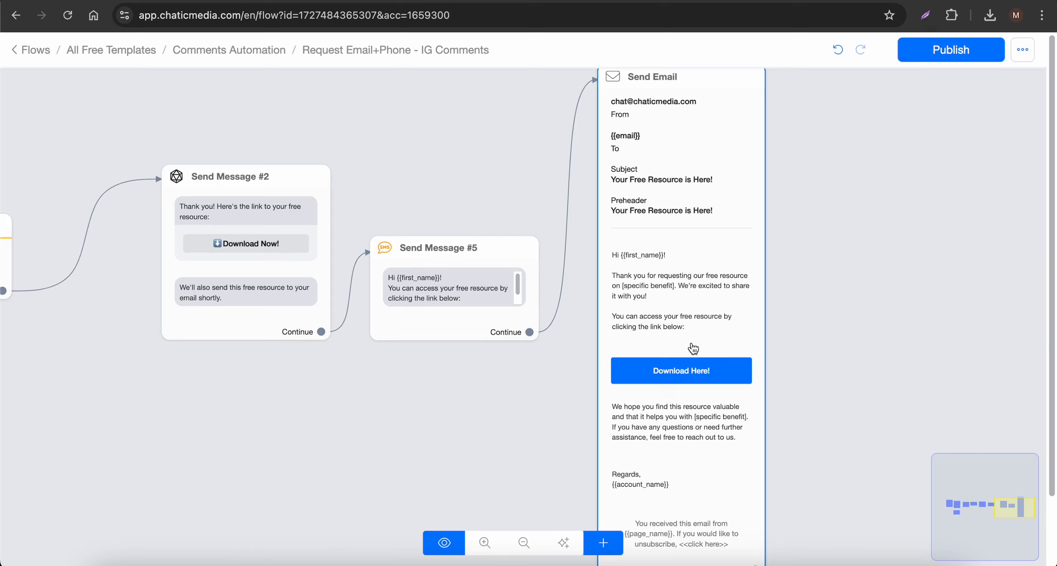
- Switch to Reflector 4 to check the SMS received on the phone and compare it with the flow's Send Message #5 block
key("super+Tab")
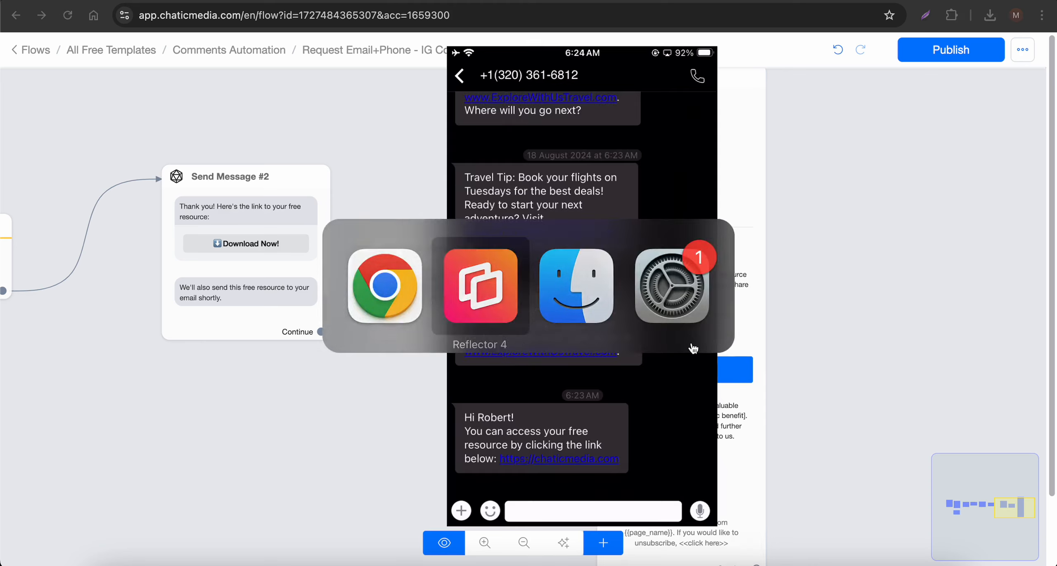
left_click_drag(630, 353, 306, 301)
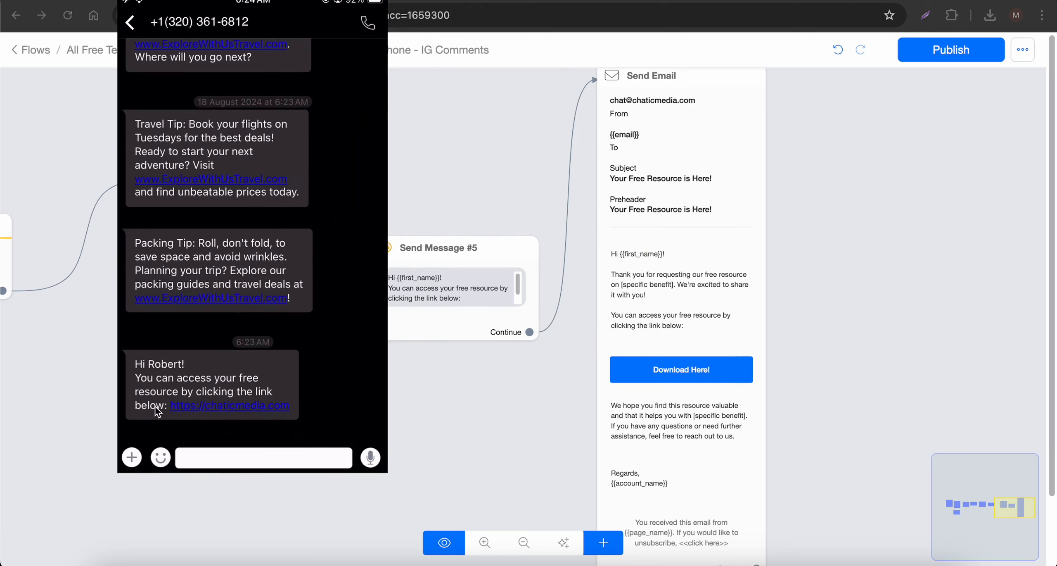
left_click(460, 407)
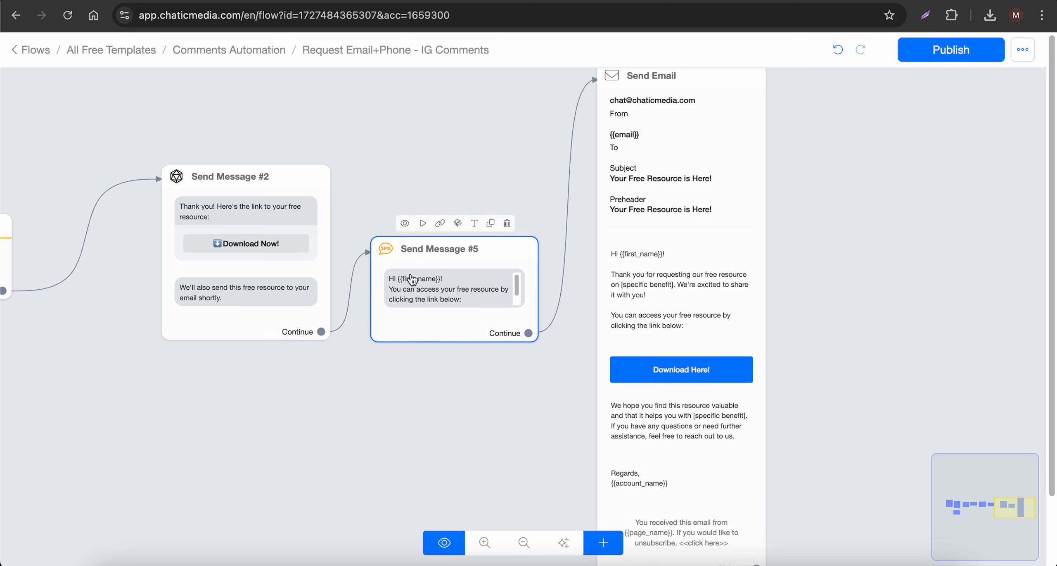
scroll(460, 322, "up", 4)
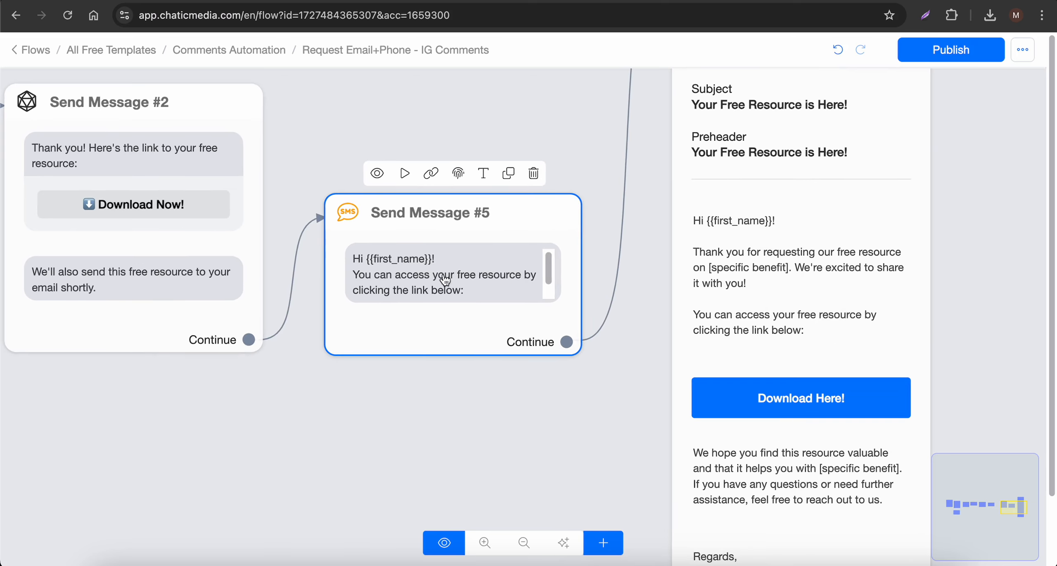
scroll(444, 280, "down", 3)
scroll(477, 292, "down", 2)
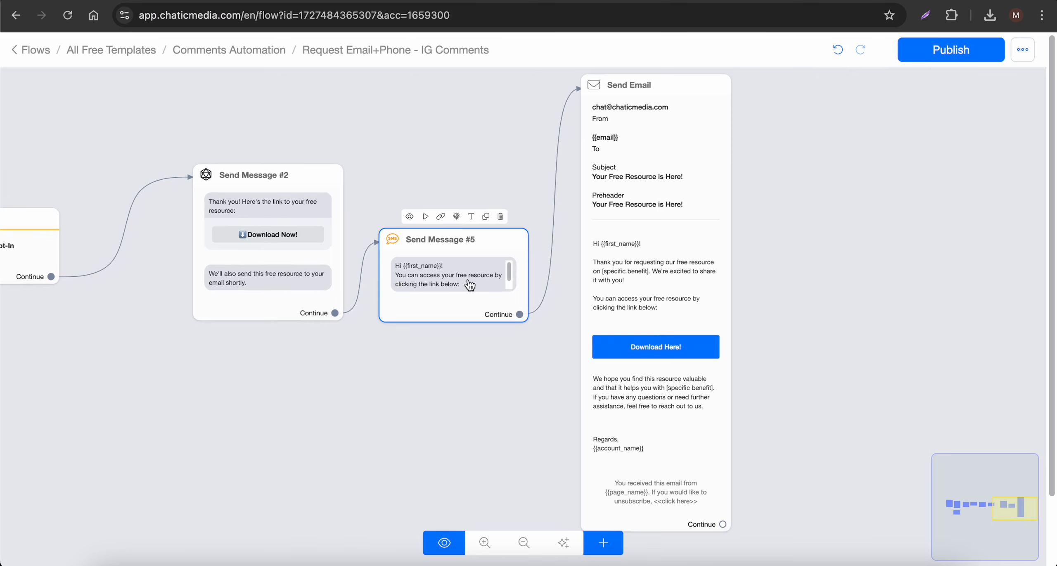
- Return to the account dashboard and open the Inbox in a separate browser tab
left_click(310, 1)
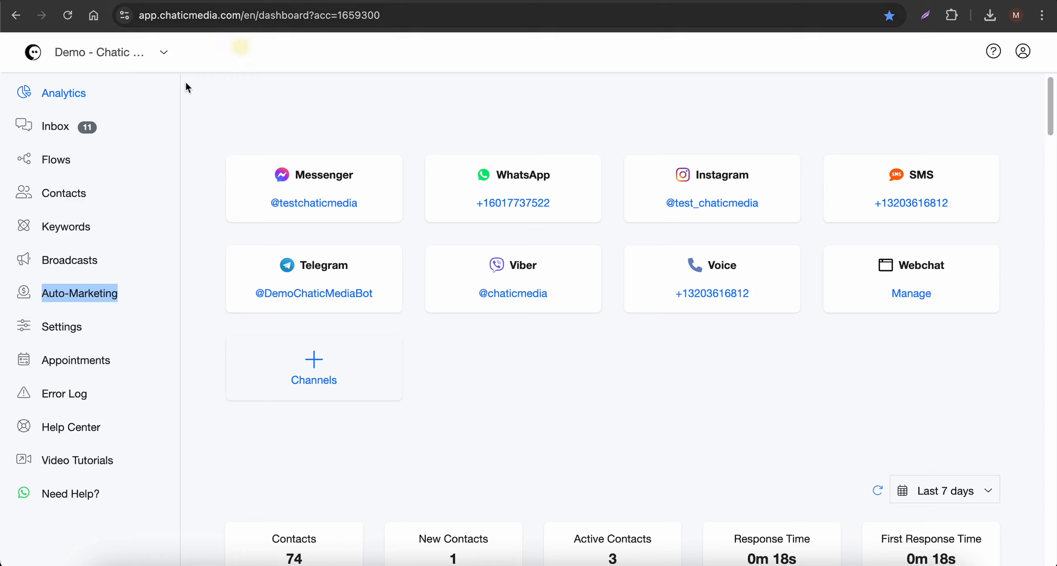
right_click(44, 124)
left_click(69, 131)
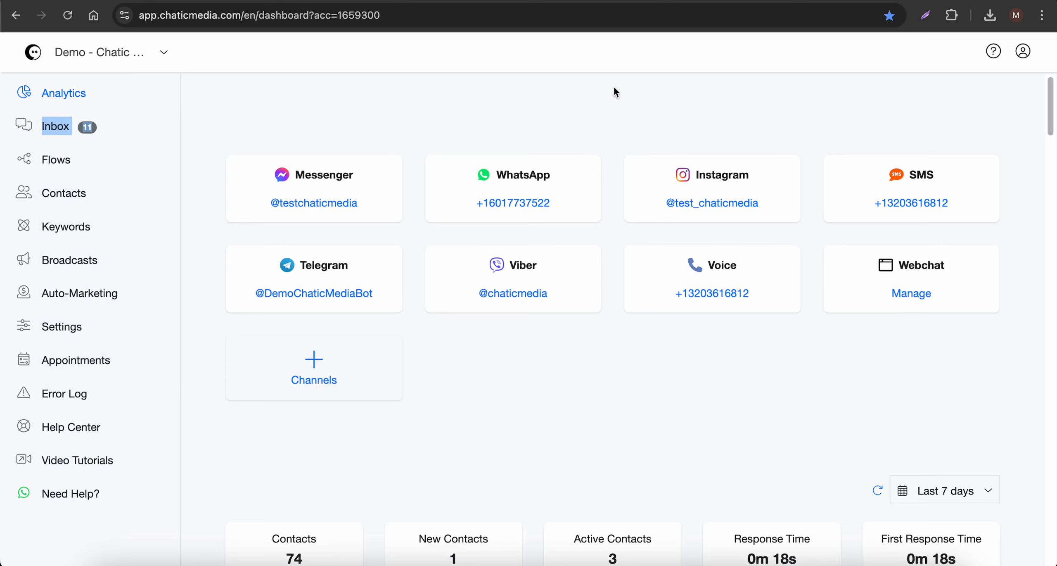
left_click(729, 4)
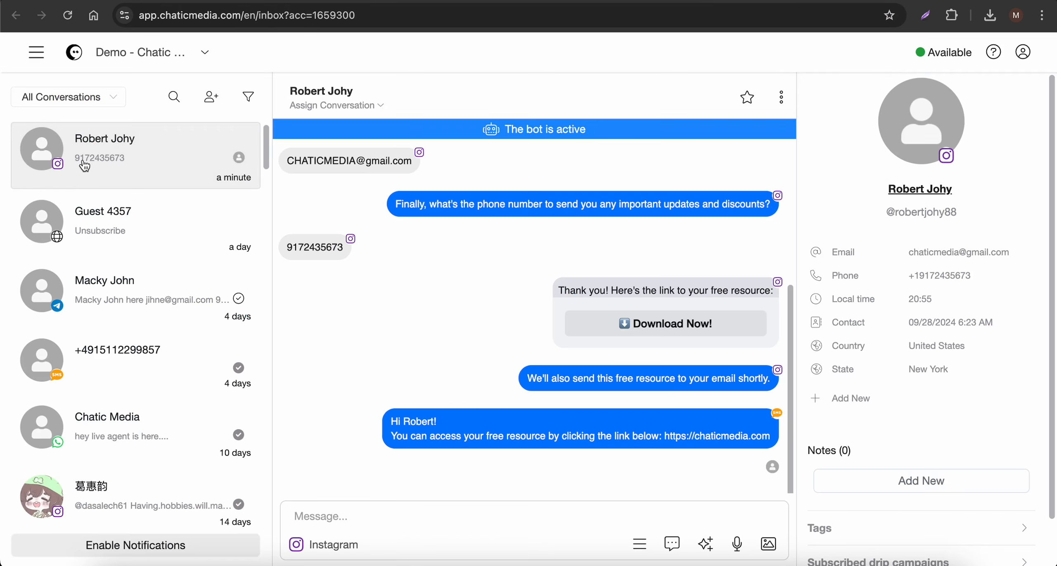
- Review the newest Instagram conversation and compare the email and phone replies with the saved contact details
scroll(523, 318, "up", 4)
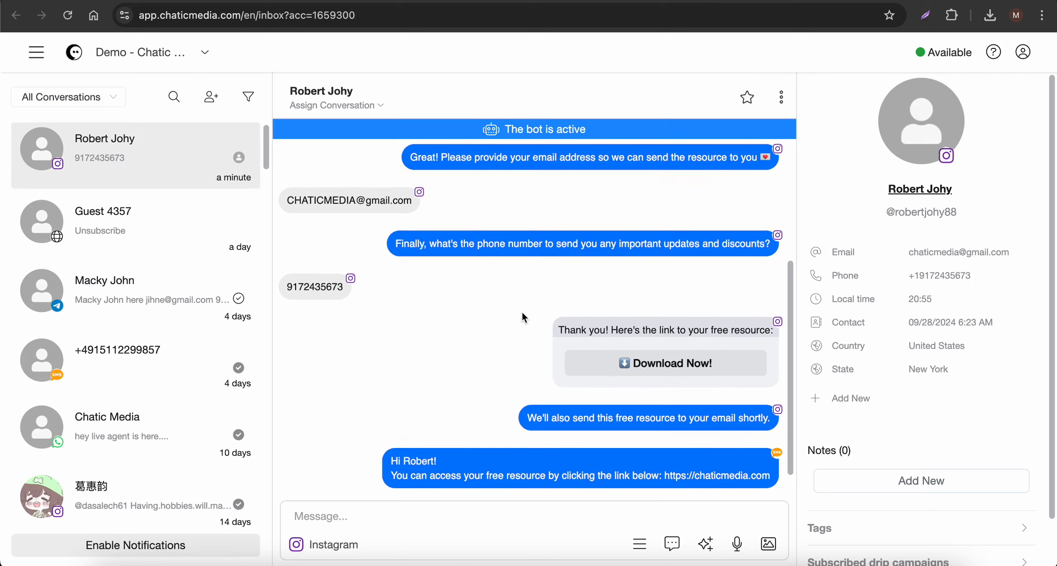
left_click_drag(287, 294, 387, 294)
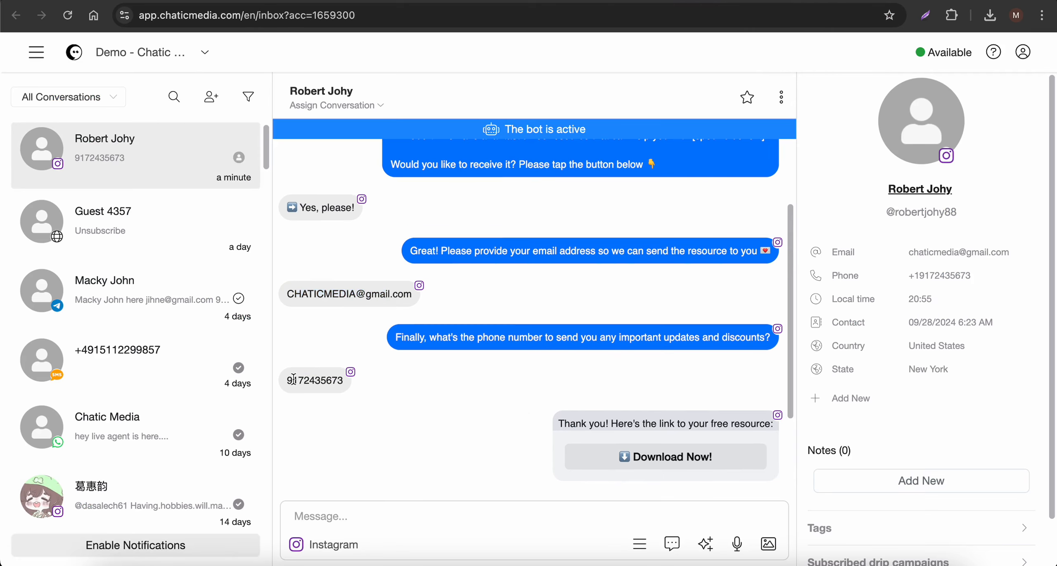
left_click_drag(293, 380, 347, 380)
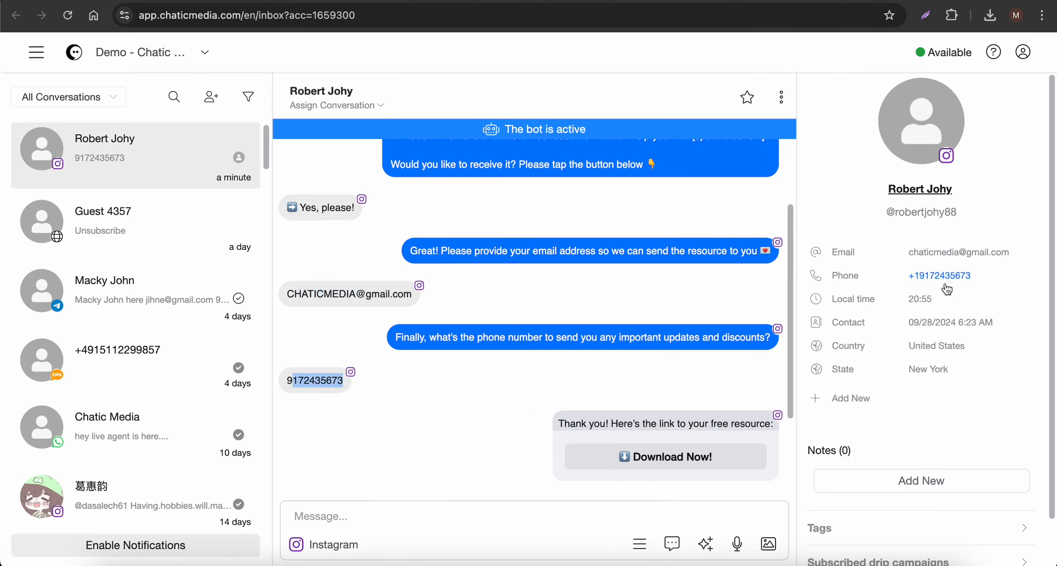
scroll(950, 285, "down", 2)
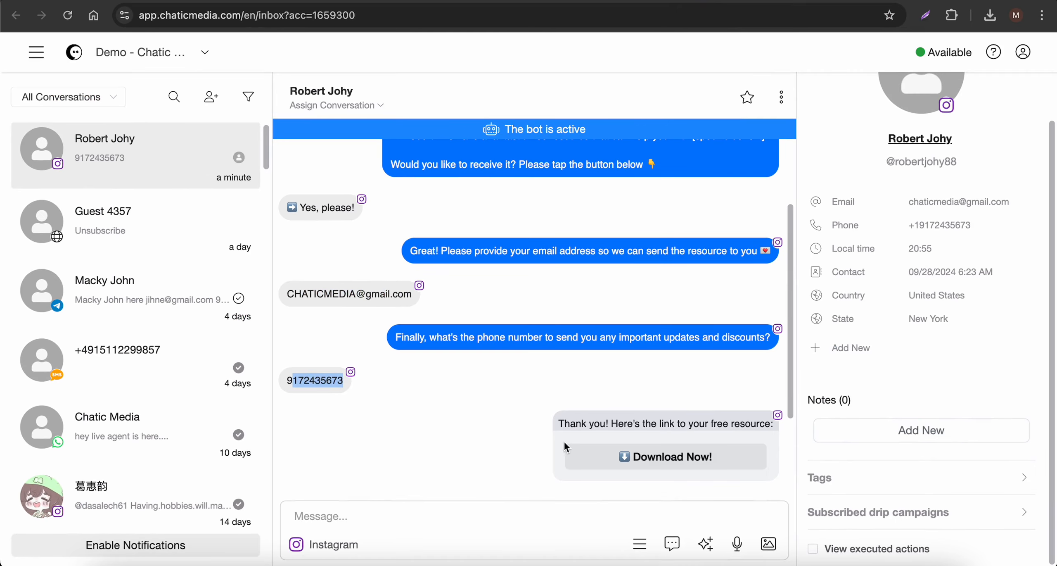
- Send the message "hi" to the contact through the Instagram channel and check its arrival on the mirrored phone
left_click(375, 511)
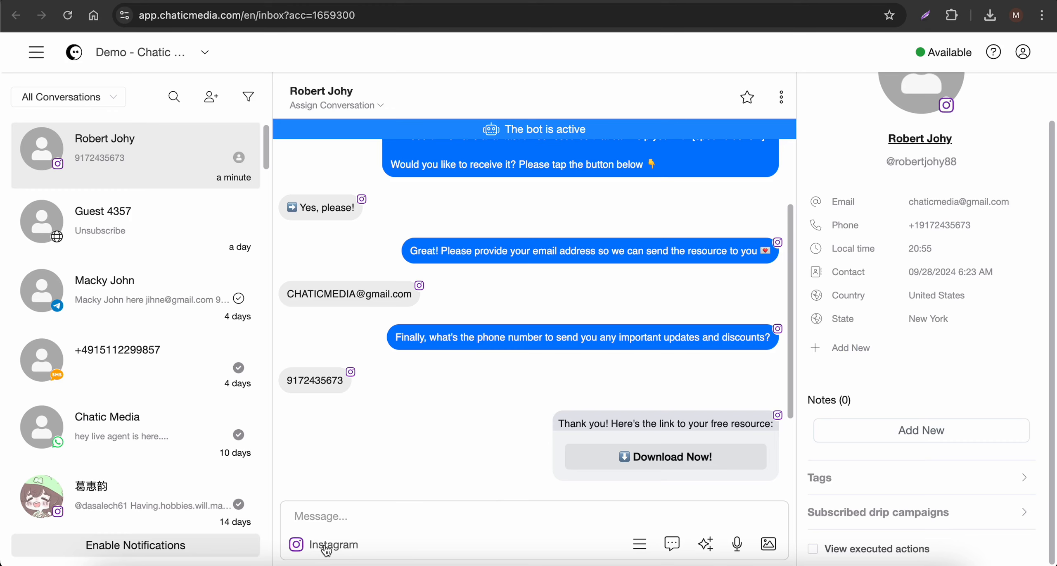
left_click(333, 517)
type("Hi")
left_click(764, 545)
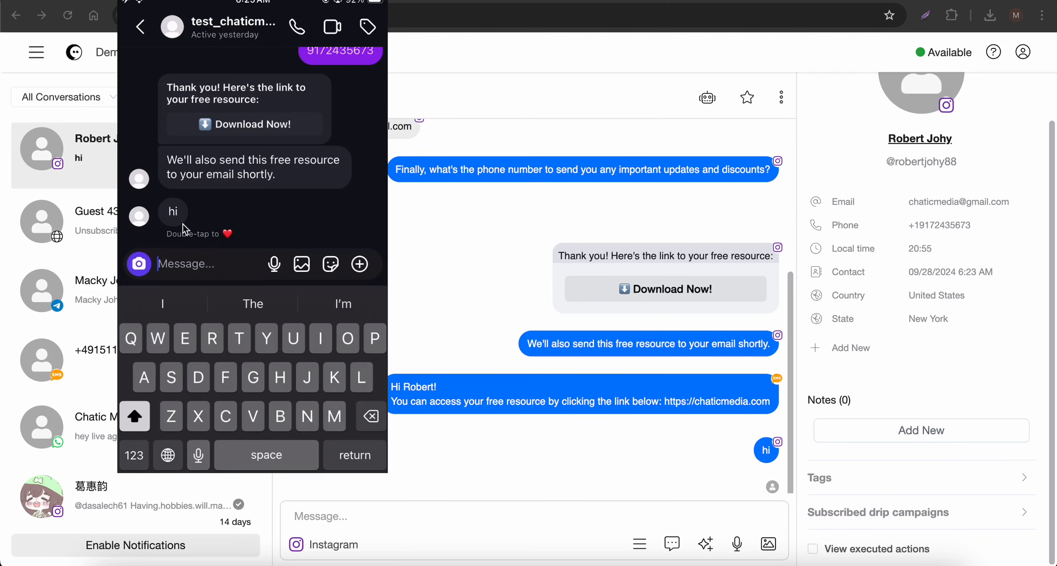
left_click(464, 294)
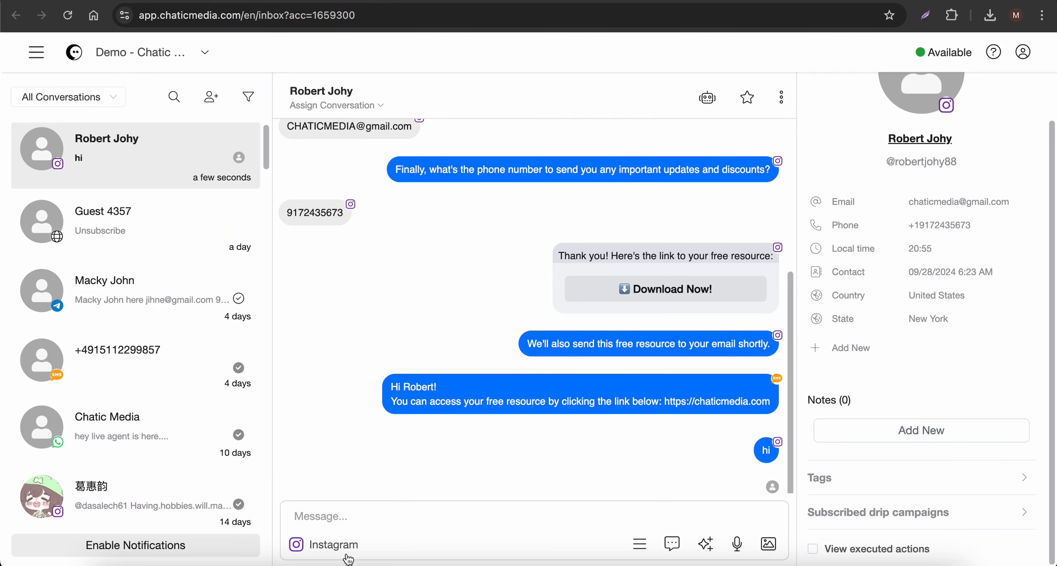
- Change the conversation's reply channel to SMS and send the contact the message "hey"
left_click(322, 545)
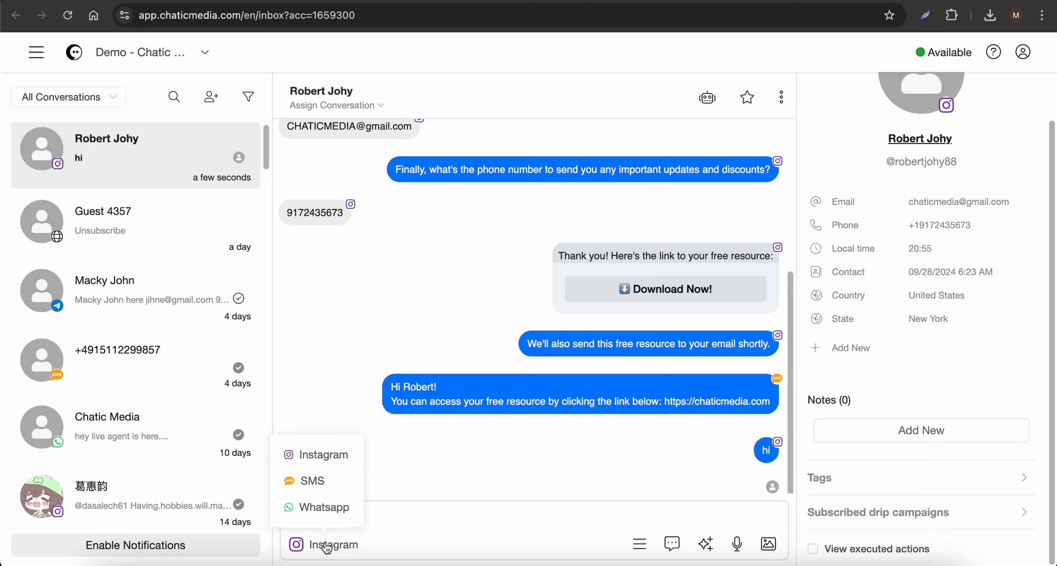
left_click(325, 491)
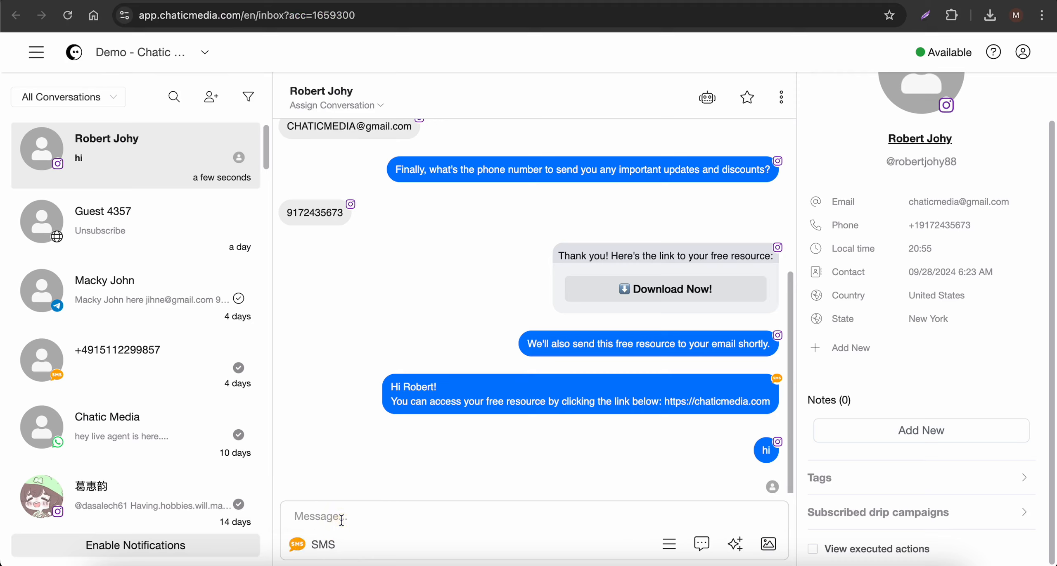
type("ey")
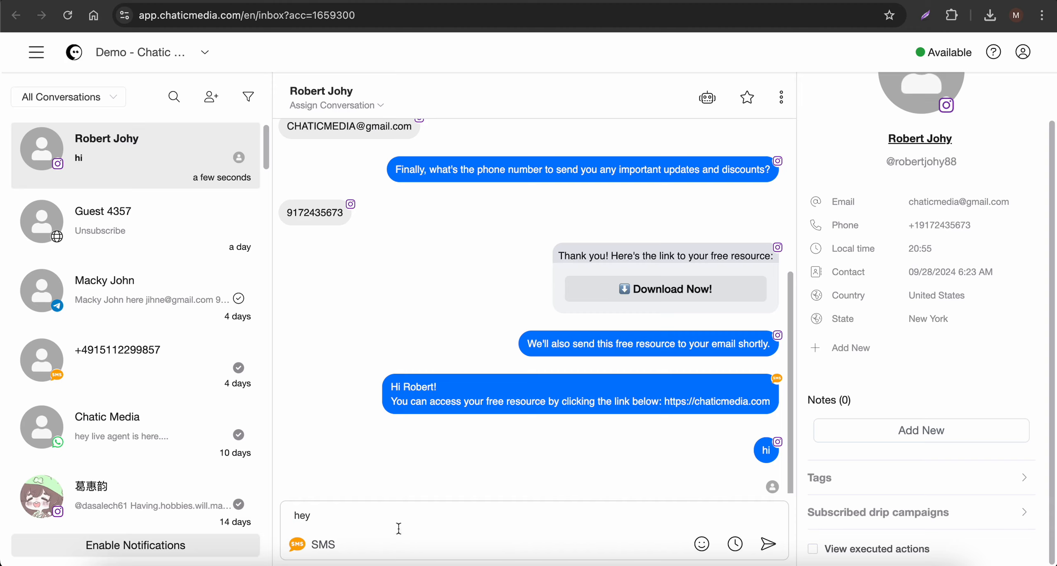
left_click(768, 544)
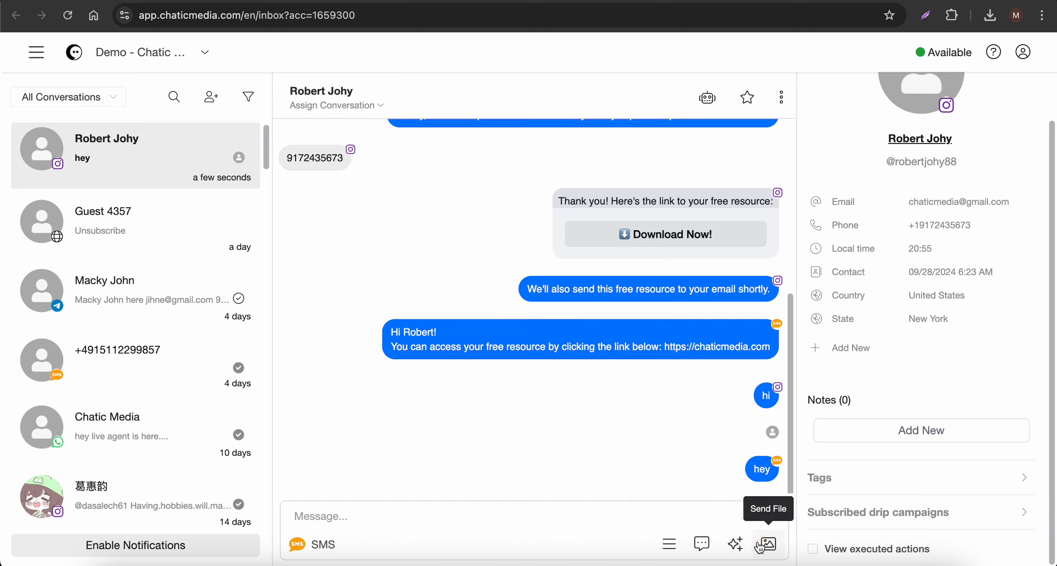